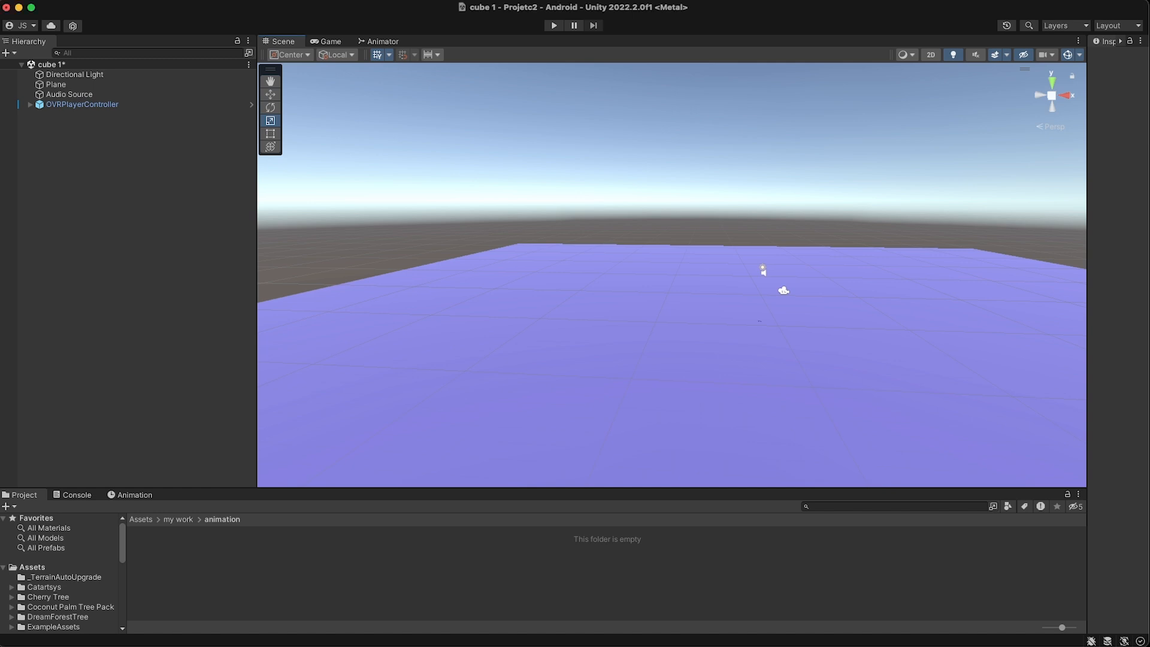
- Examine the plane scene from several angles and inspect the child objects of OVRPlayerController
left_click_drag(636, 389, 974, 440, "alt")
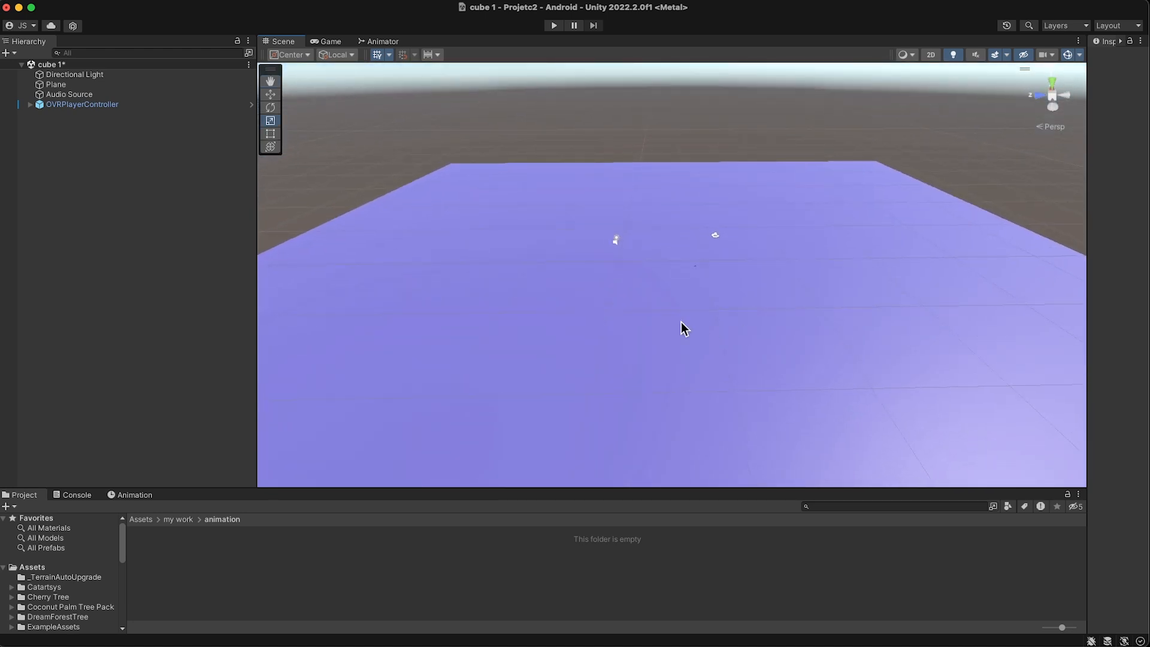
left_click_drag(621, 261, 629, 265, "alt")
left_click_drag(731, 233, 830, 246, "alt")
left_click_drag(470, 223, 507, 189, "alt")
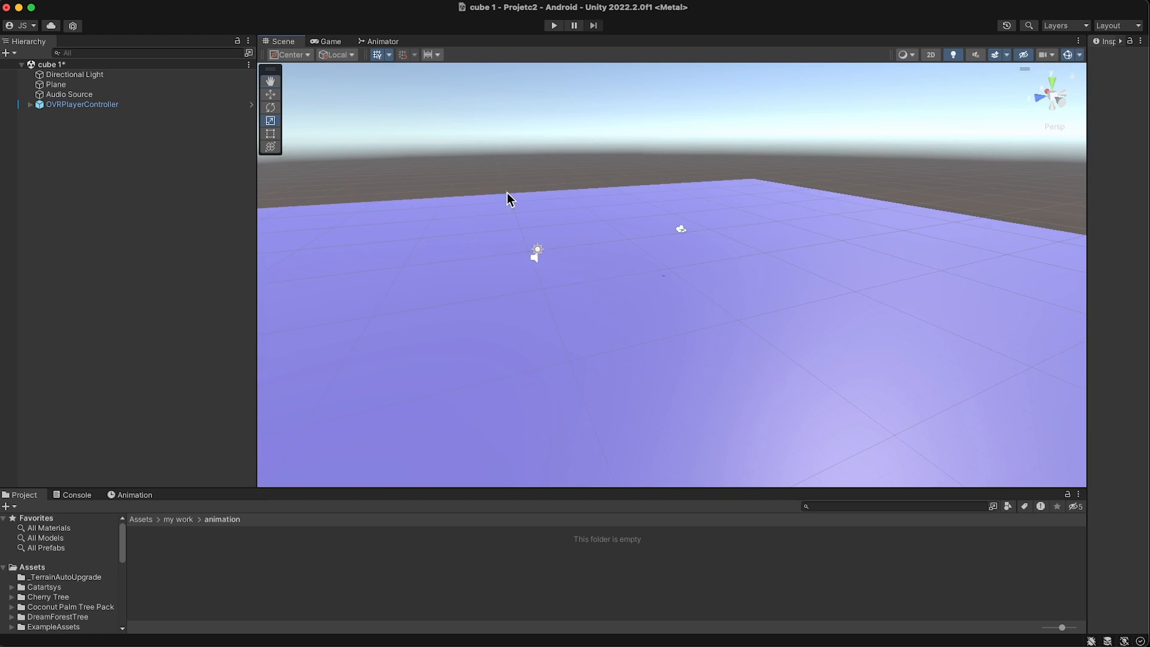
left_click_drag(526, 203, 563, 188, "alt")
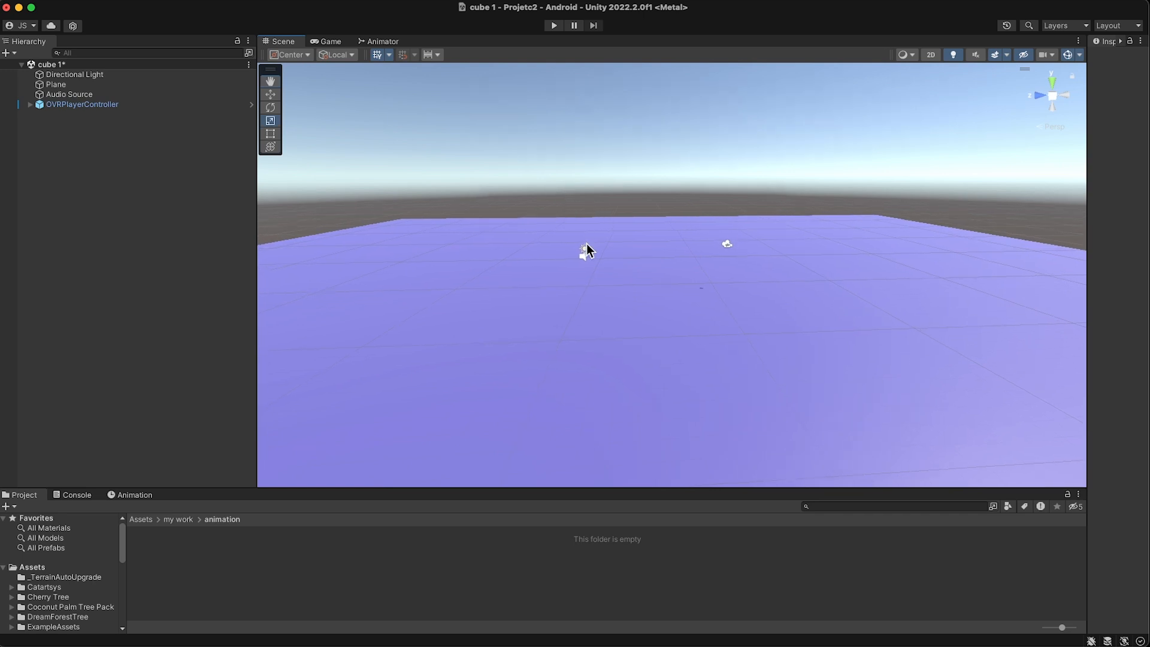
scroll(587, 250, "up", 4)
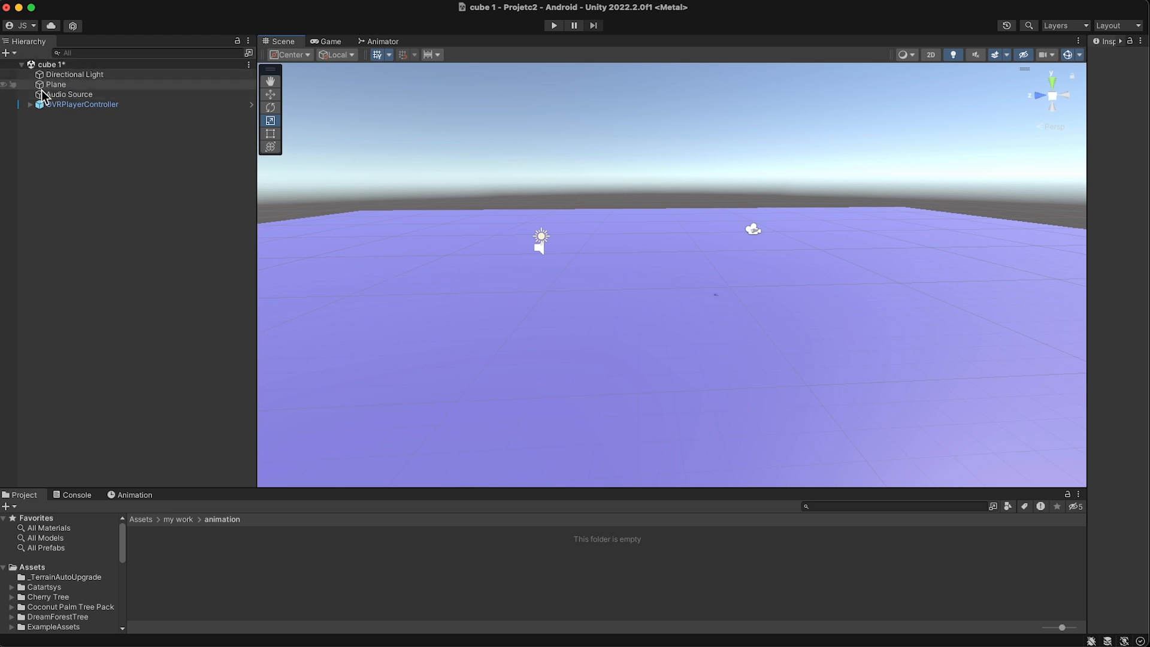
left_click(27, 105)
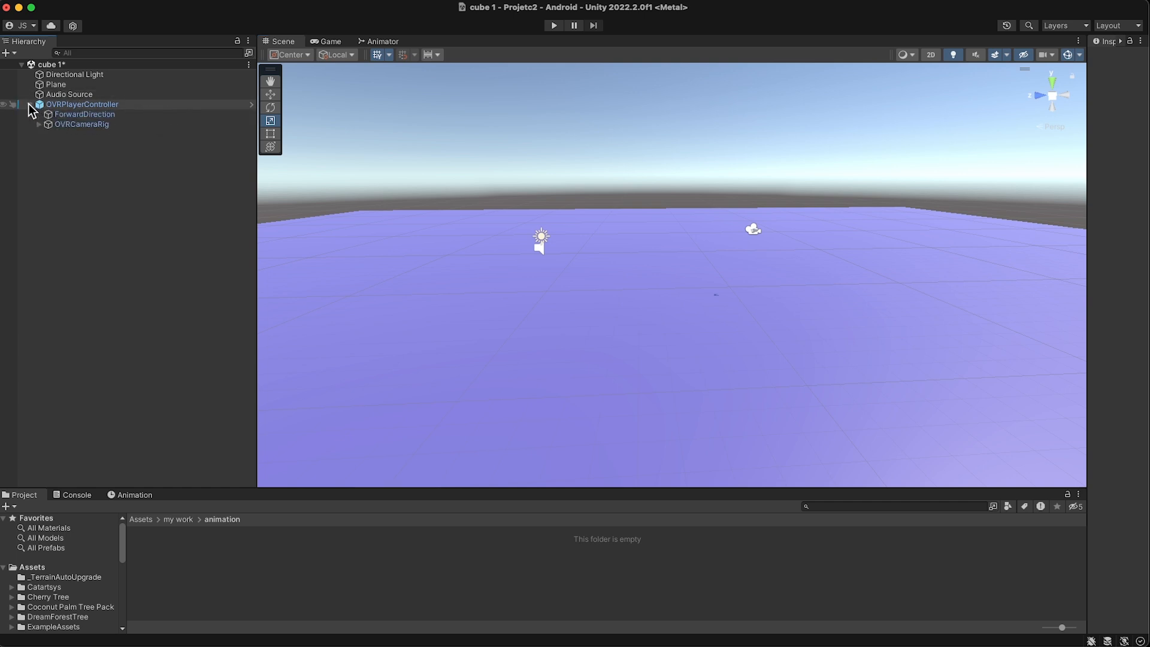
left_click(30, 106)
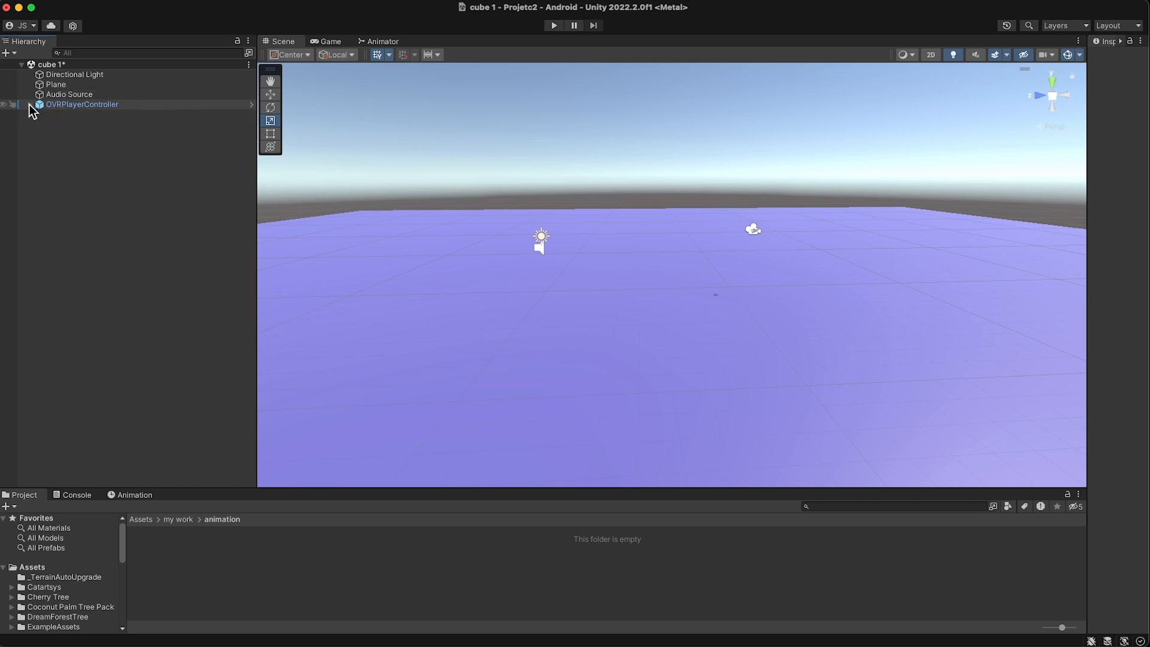
- Create a 3D cube at the root of the cube 1 scene
right_click(58, 159)
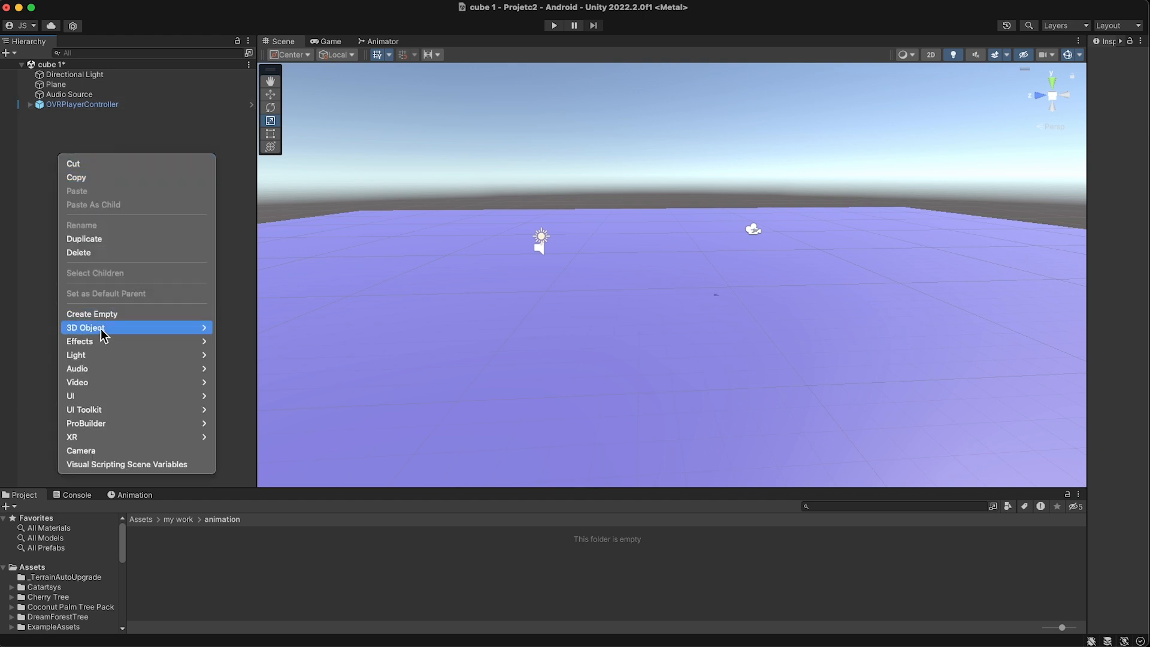
mouse_move(101, 329)
left_click(273, 328)
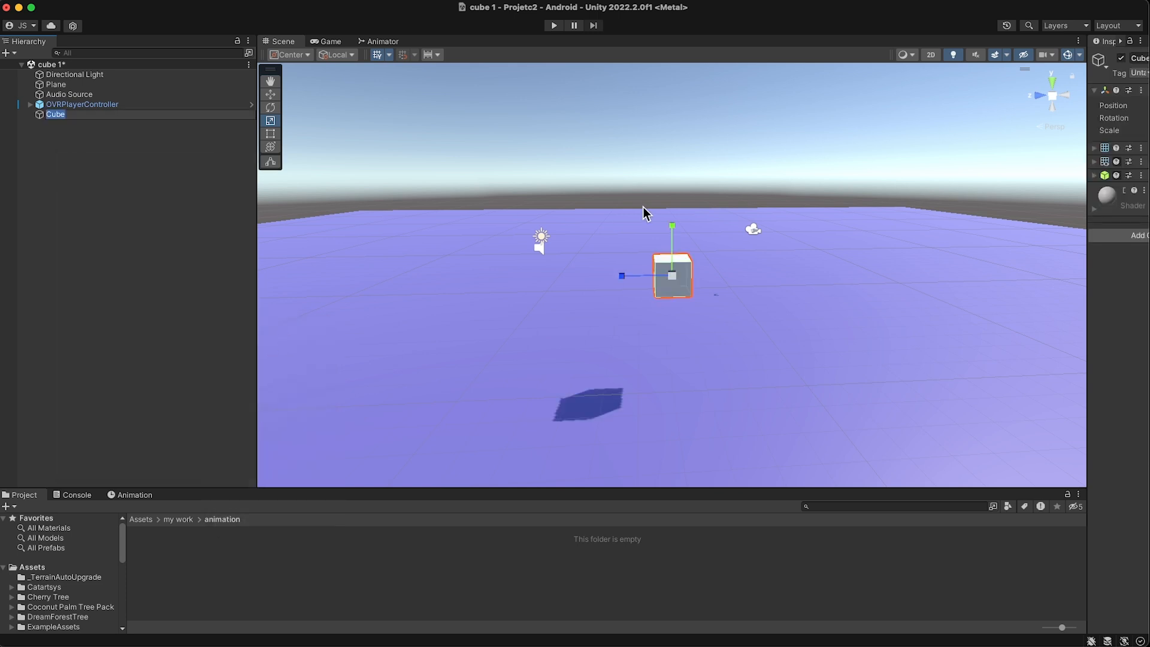
- Scale the new cube up uniformly to several times its size above the plane
left_click_drag(681, 308, 408, 303, "alt")
scroll(693, 326, "up", 2)
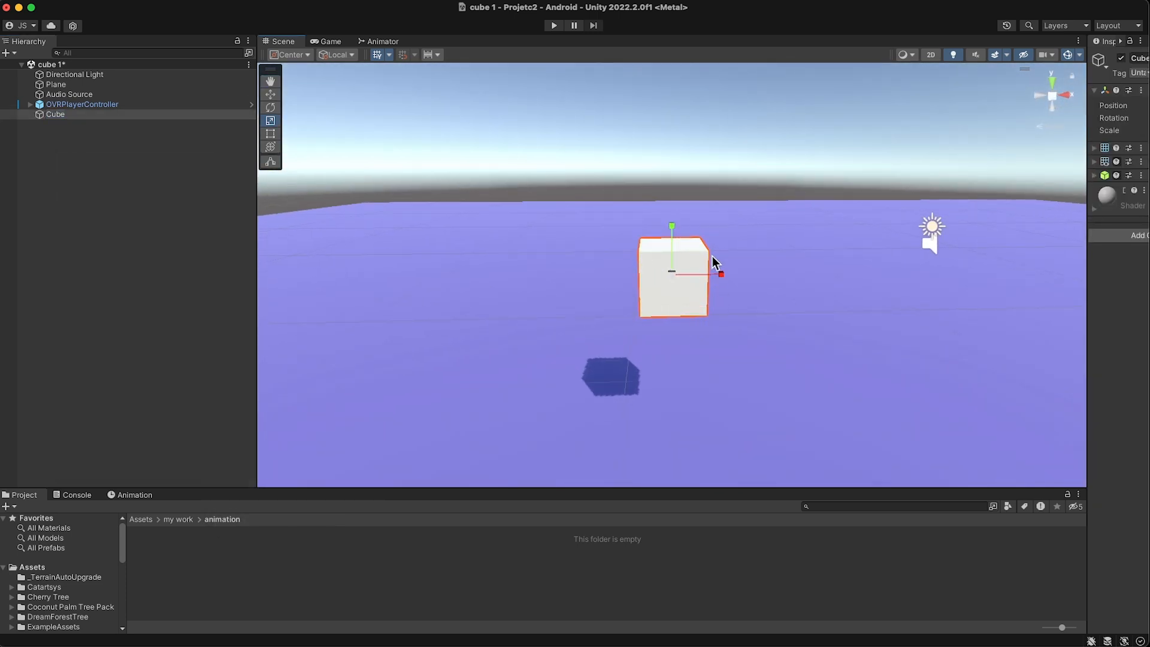
left_click_drag(671, 274, 847, 287)
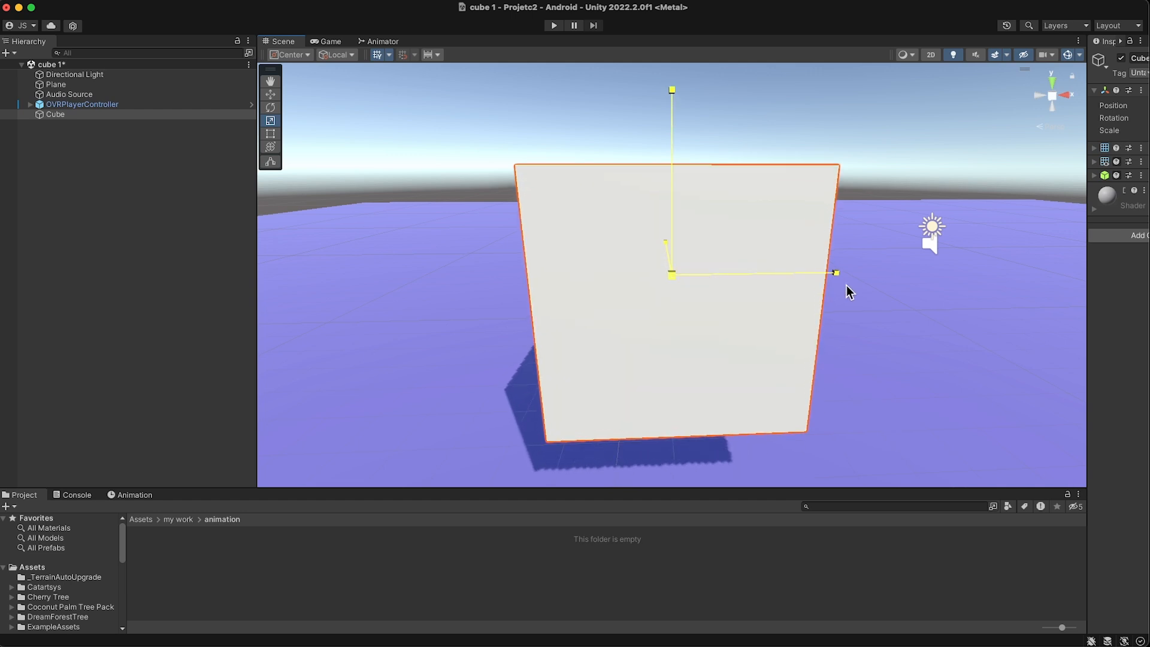
scroll(763, 317, "down", 2)
scroll(754, 324, "down", 2)
left_click_drag(744, 331, 658, 188, "alt")
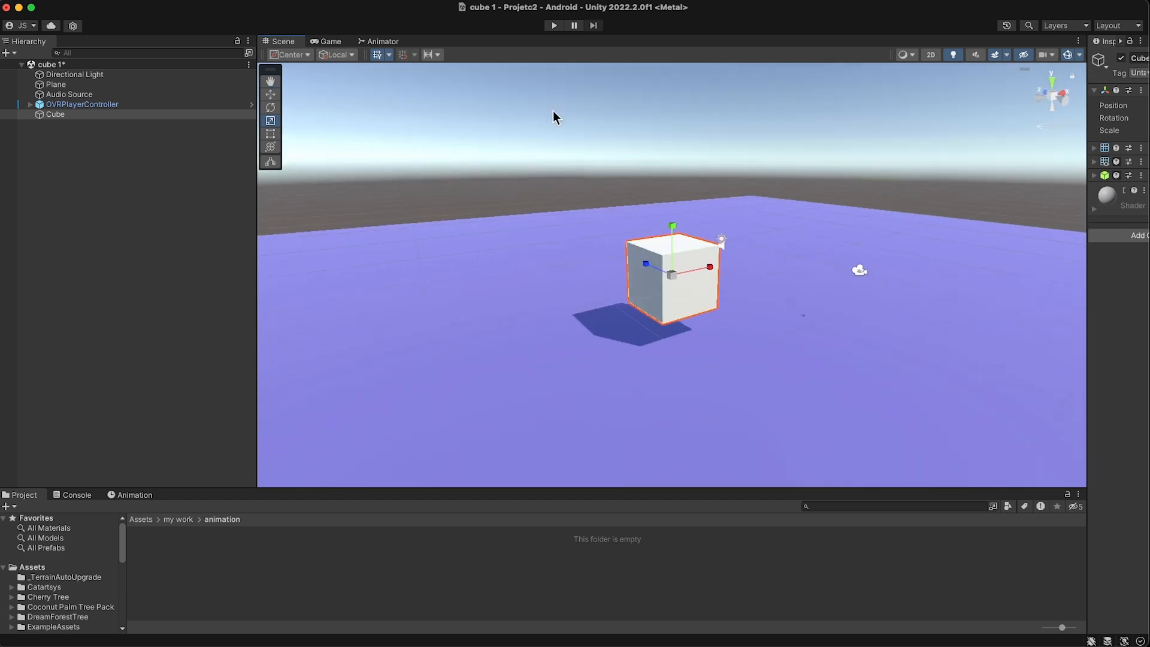
- Move the OVRPlayerController so that it faces the cube, checking the framing in the Game view
left_click(327, 42)
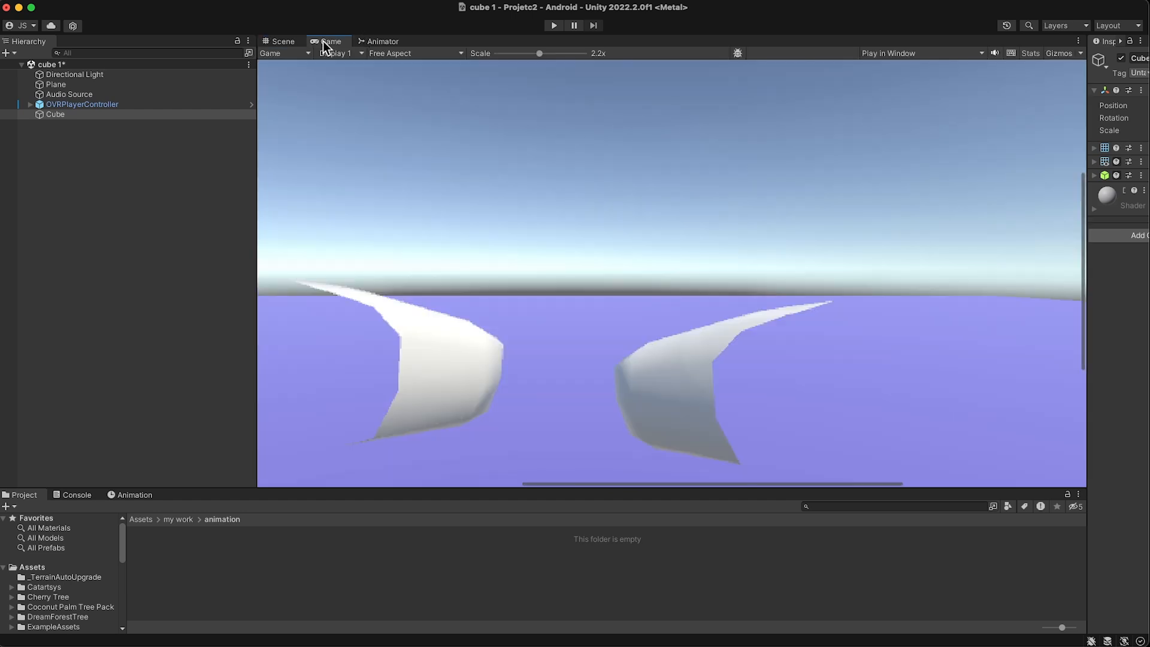
left_click(282, 42)
left_click(78, 95)
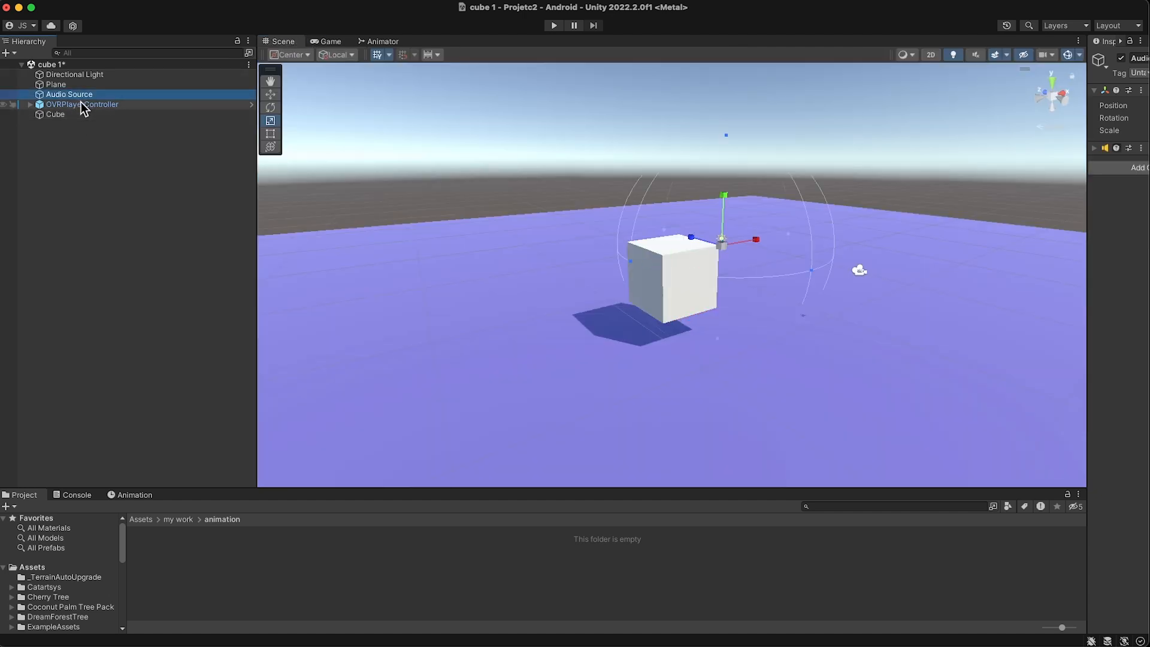
double_click(83, 105)
left_click_drag(725, 256, 642, 394, "alt")
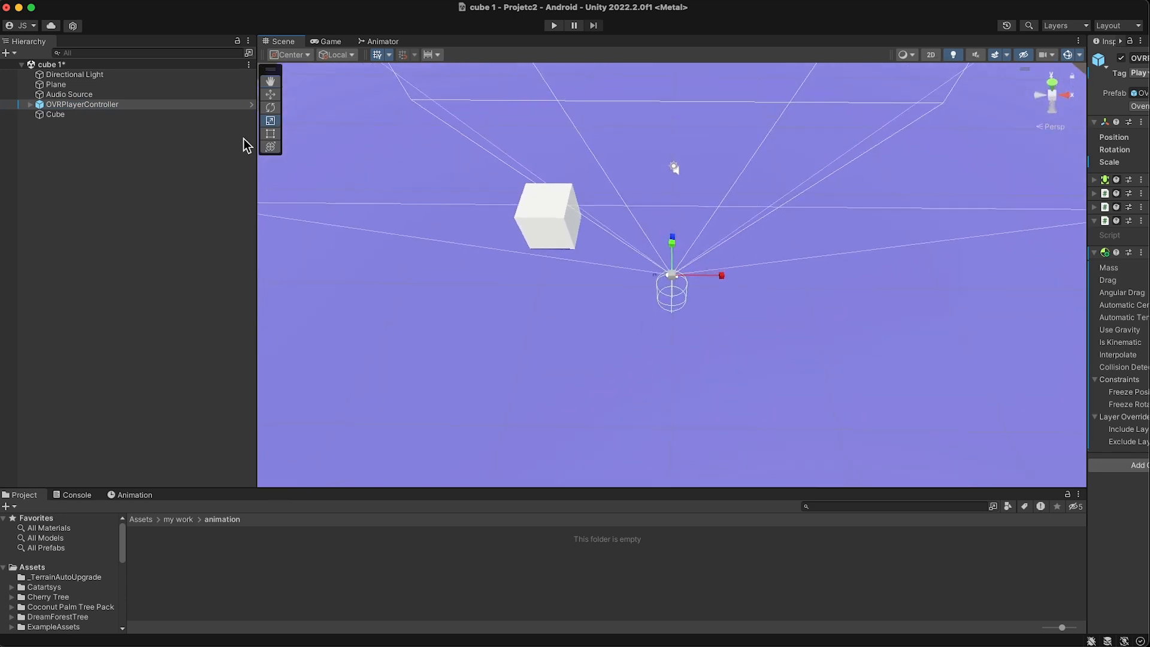
left_click(271, 94)
left_click_drag(737, 259, 601, 300, "alt")
left_click_drag(703, 246, 642, 288)
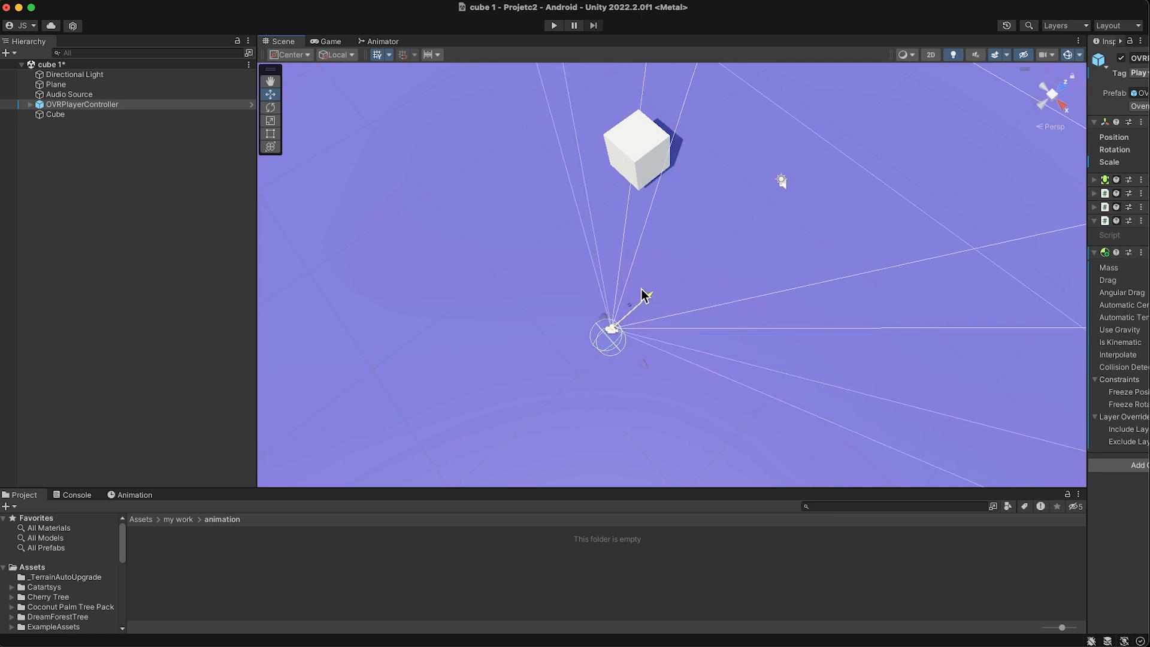
left_click_drag(644, 361, 689, 127)
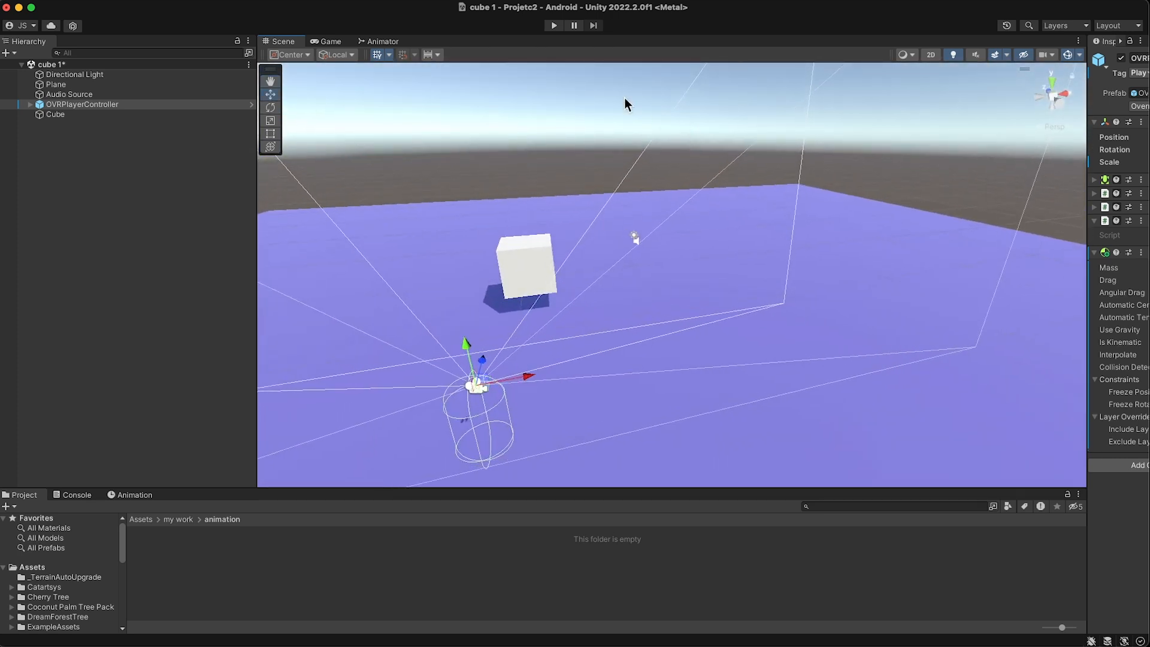
left_click(327, 41)
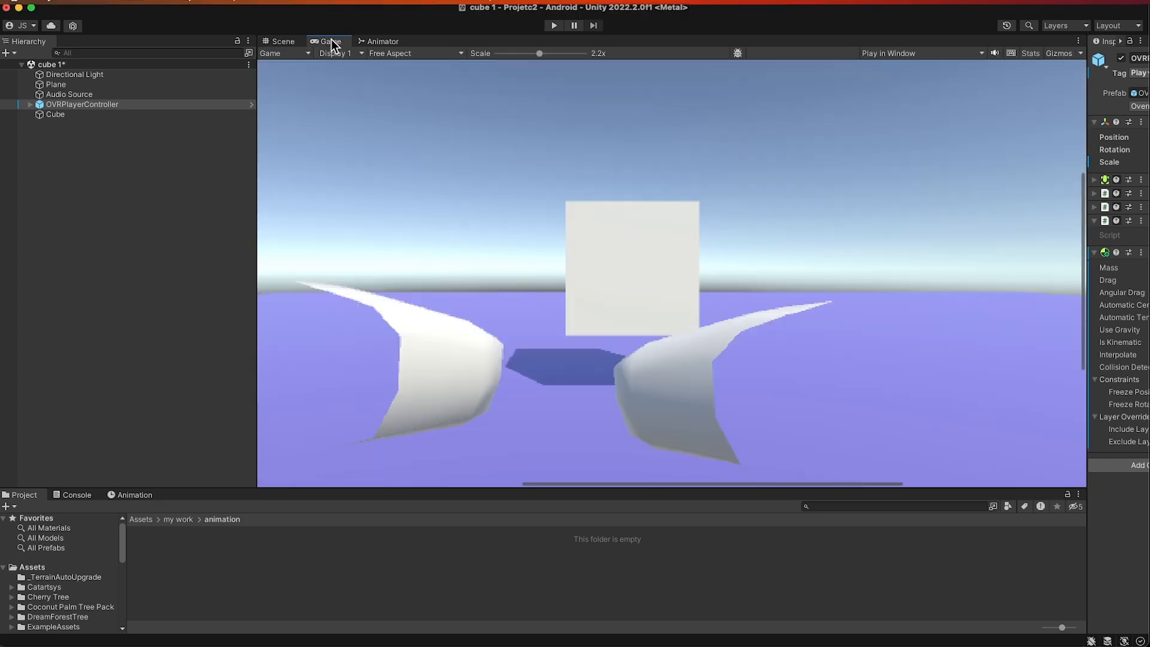
left_click(293, 41)
- Examine the placement of the cube and the player camera from several sides in the scene
left_click_drag(631, 323, 552, 427, "alt")
left_click_drag(573, 345, 647, 375)
left_click_drag(592, 341, 597, 372)
left_click_drag(681, 380, 372, 174, "alt")
left_click_drag(547, 221, 548, 215)
left_click_drag(599, 251, 669, 258, "alt")
left_click(670, 257)
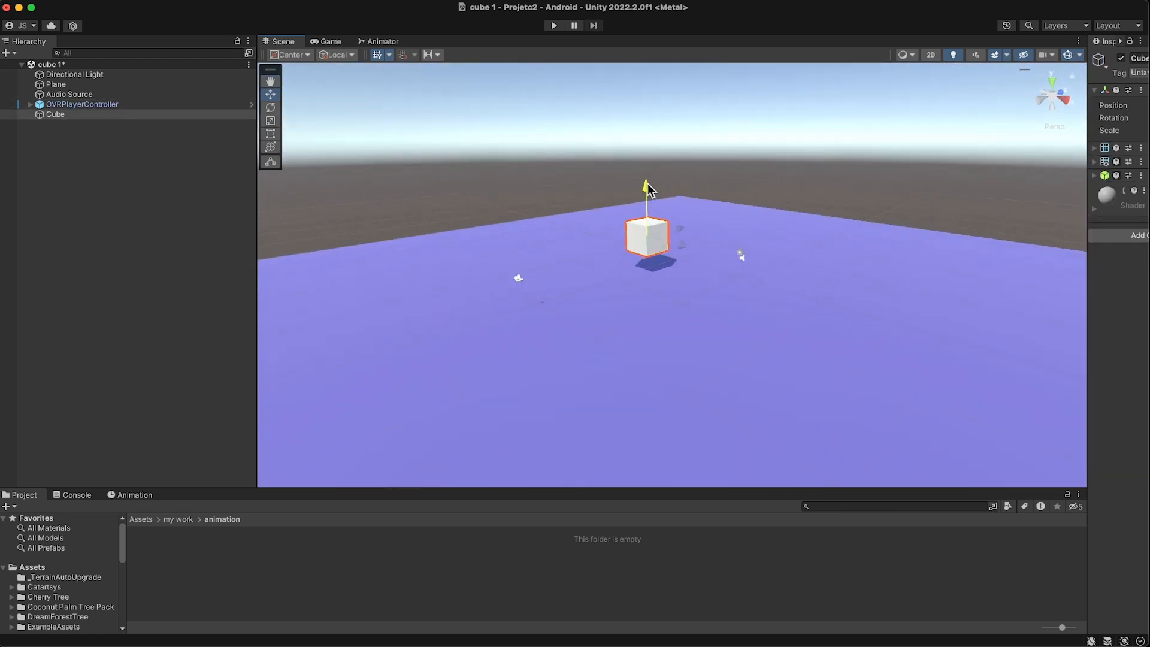
left_click_drag(591, 236, 662, 215, "alt")
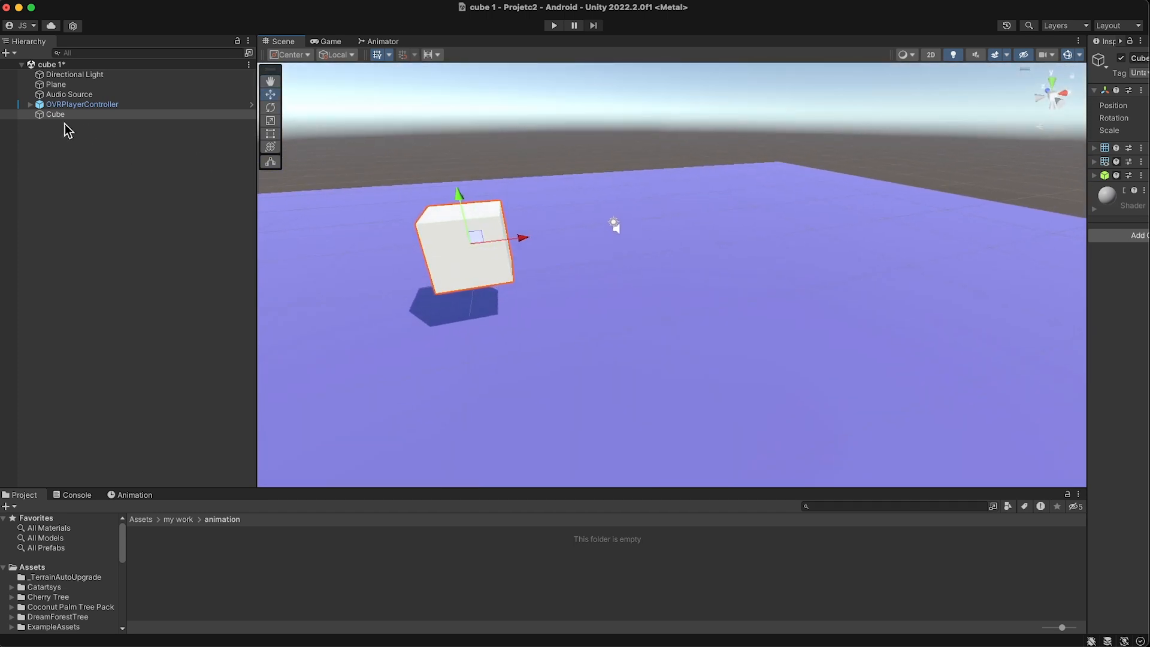
- Enlarge the Project browser's height and deselect the cube
left_click_drag(213, 489, 226, 325)
left_click(88, 188)
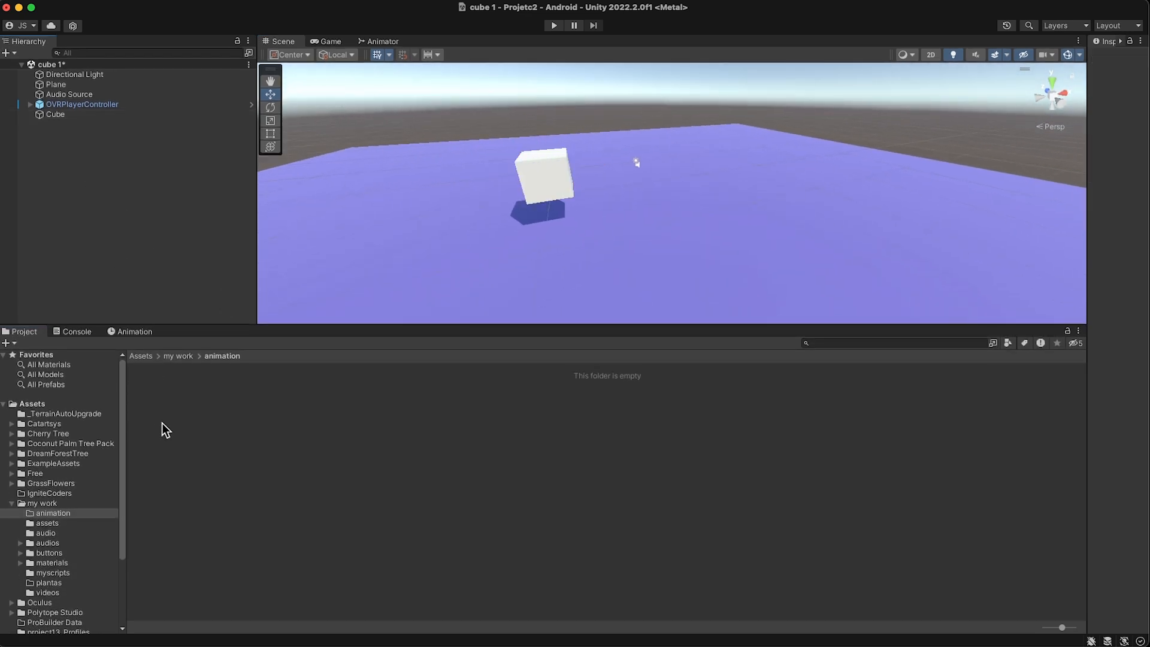
right_click(183, 419)
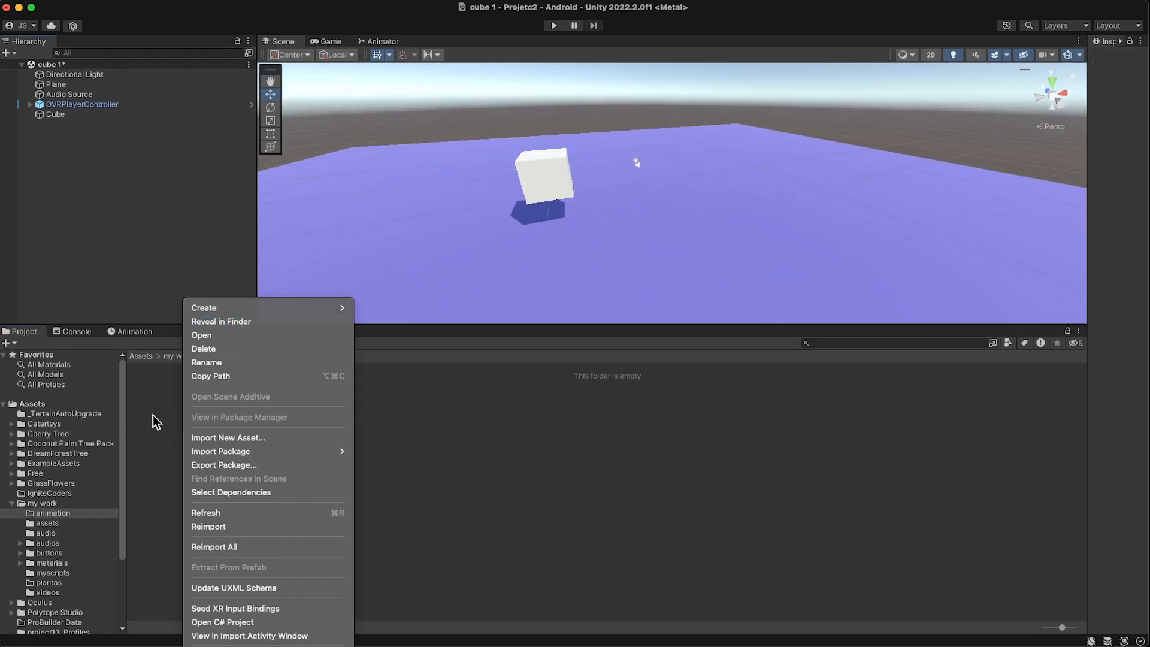
left_click(154, 421)
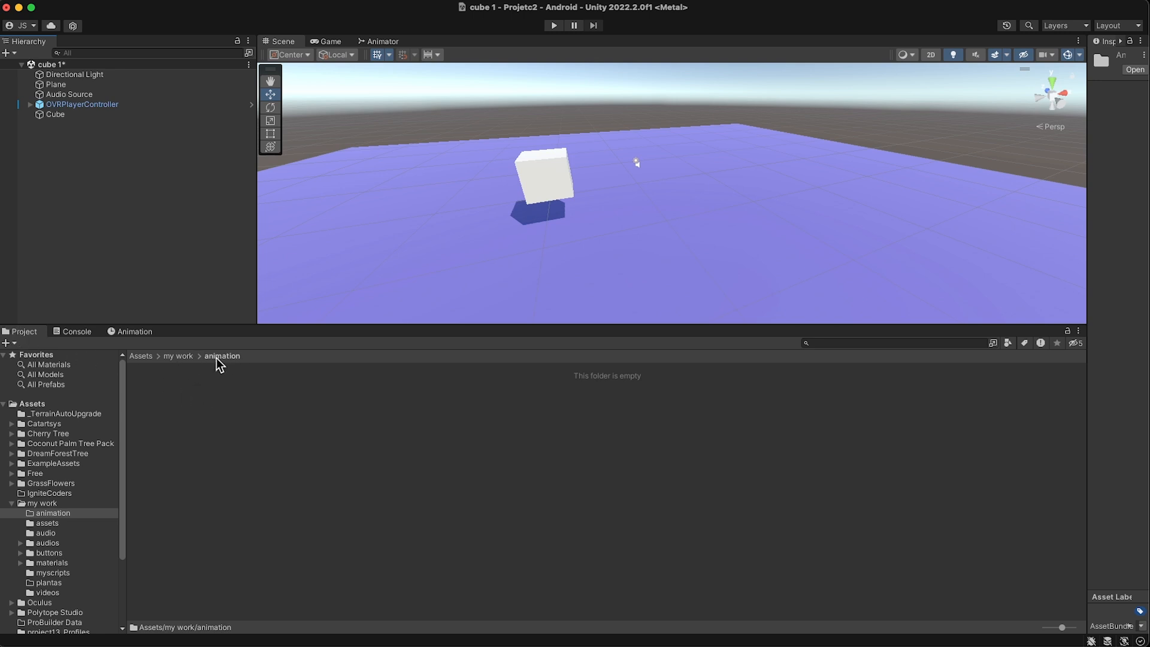
left_click(189, 358)
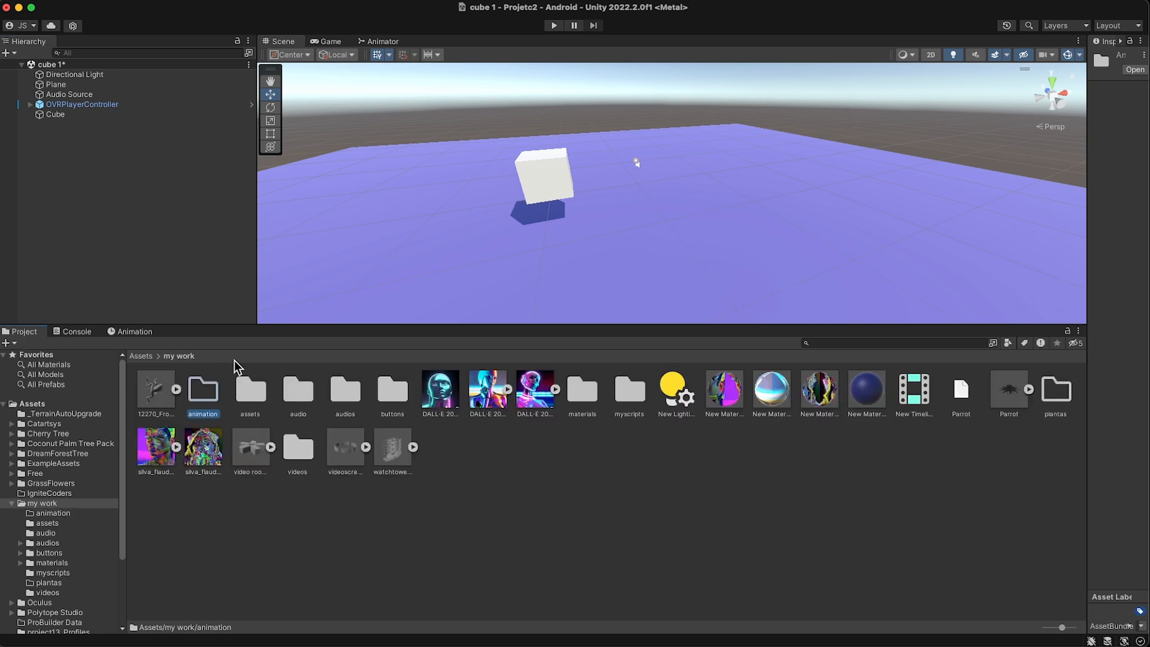
right_click(198, 396)
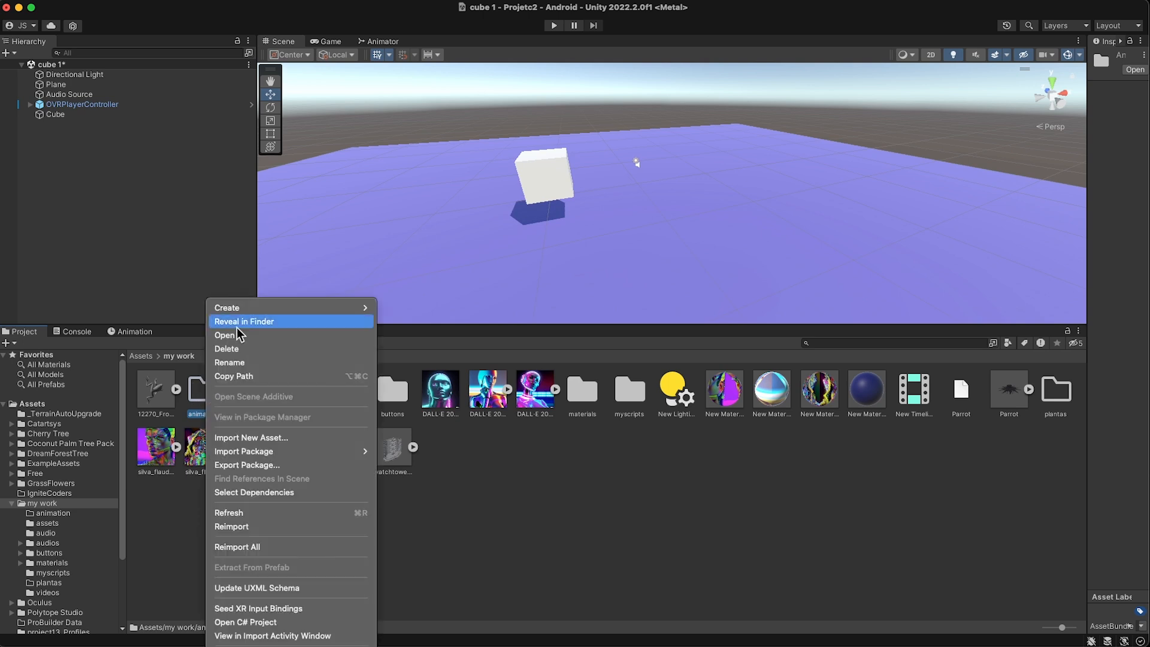
mouse_move(244, 308)
left_click(180, 275)
double_click(210, 399)
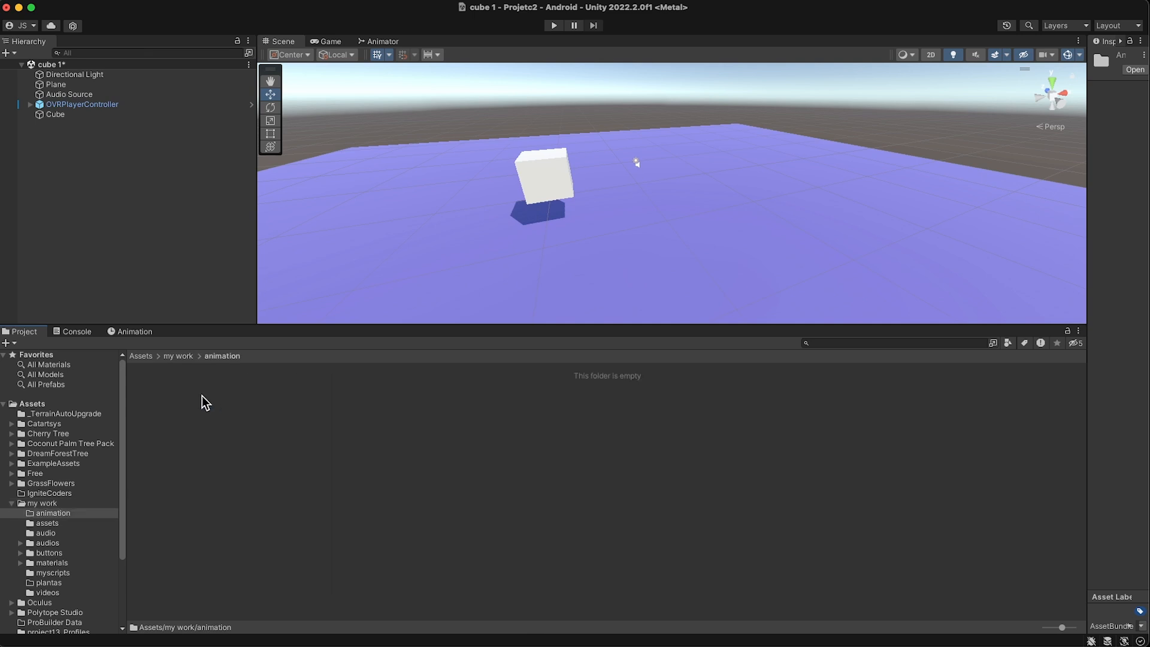
- Save the scene and create an animation clip named cube in the my work/animation folder
key("super+s")
right_click(179, 393)
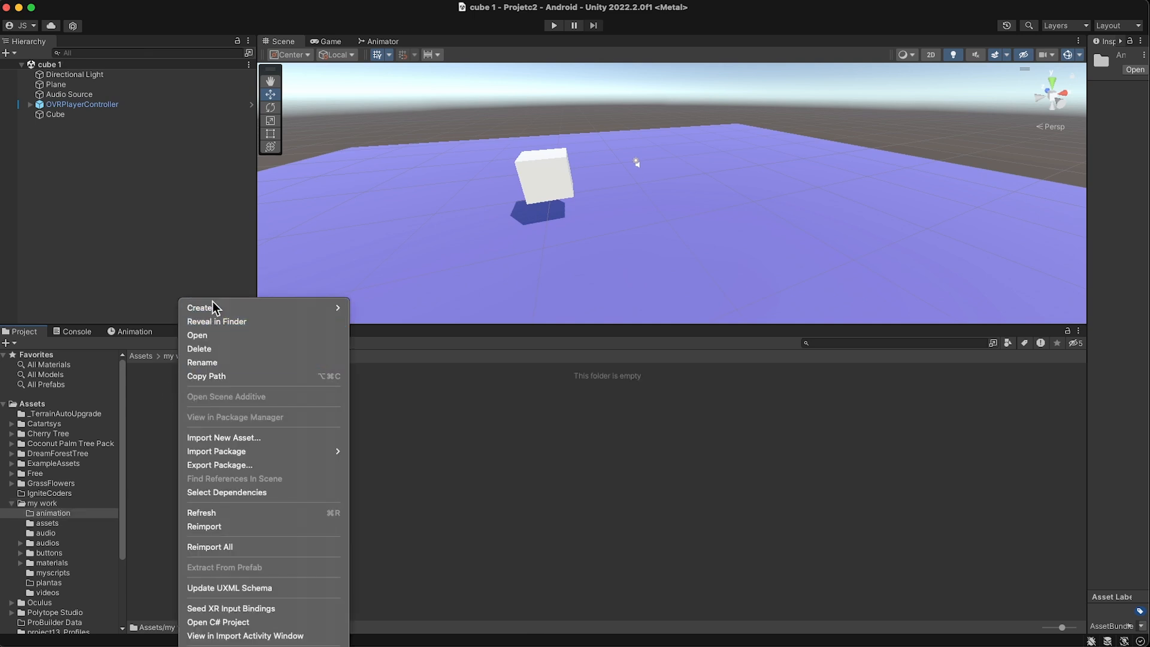
mouse_move(214, 307)
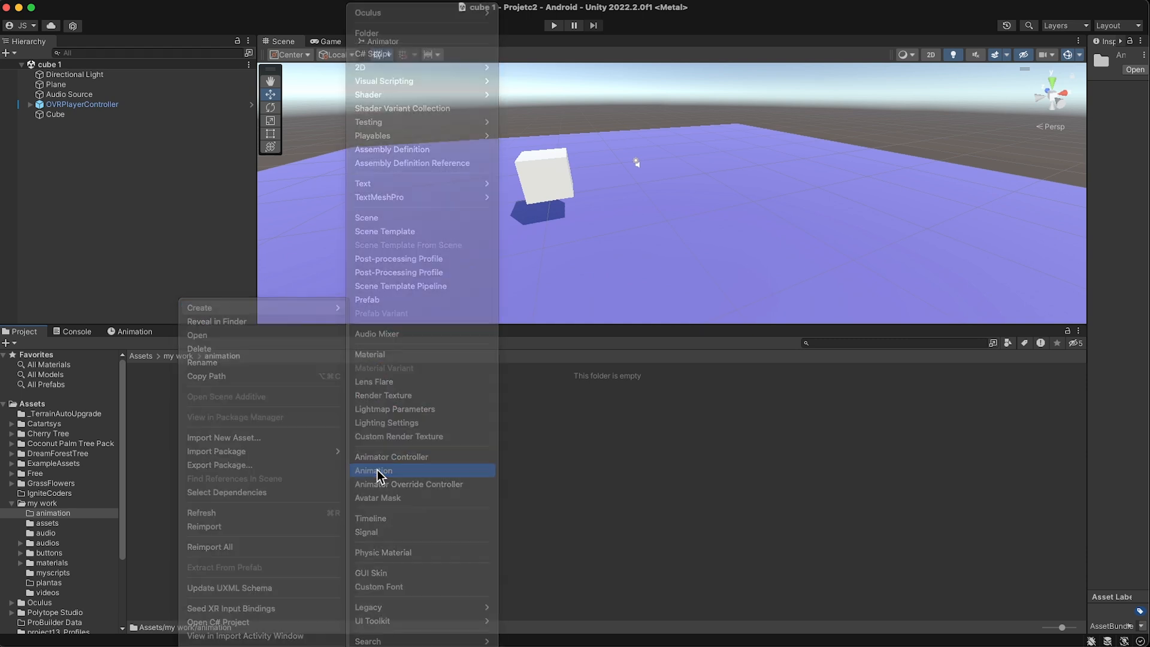
left_click(378, 471)
type("cube")
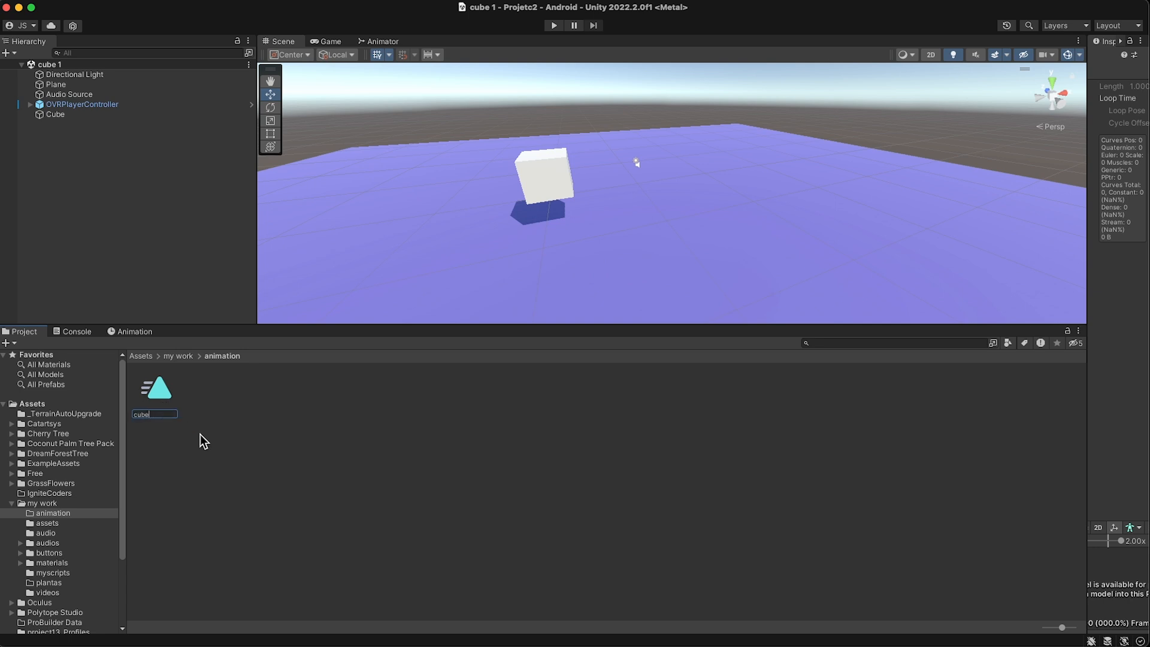
key("Return")
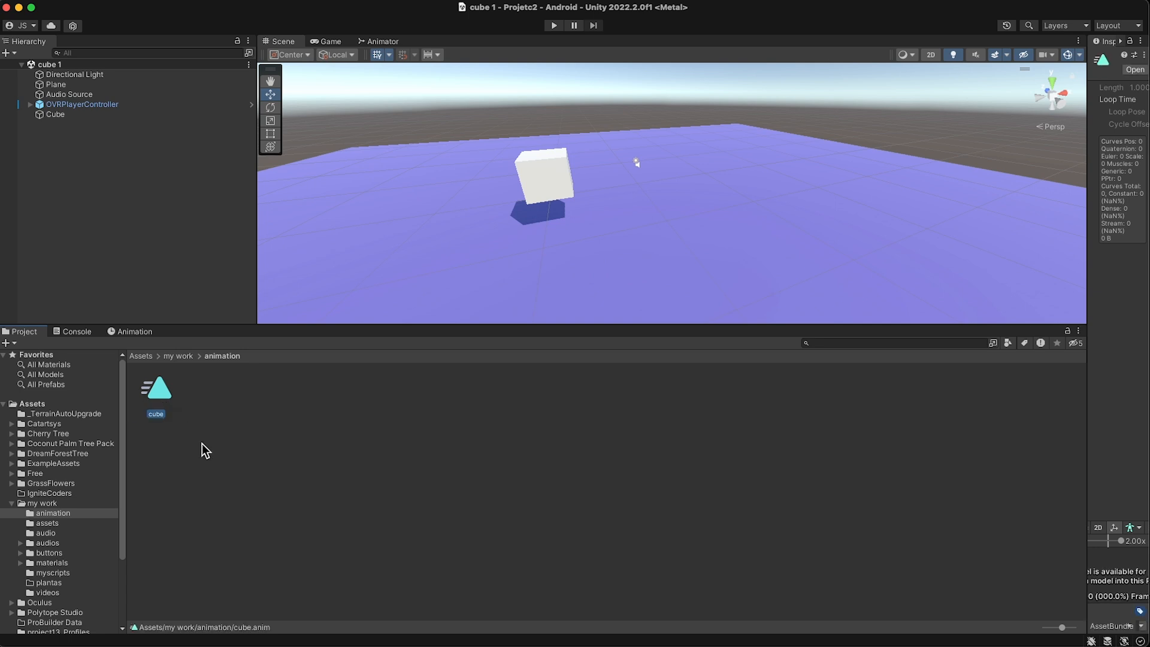
left_click(194, 419)
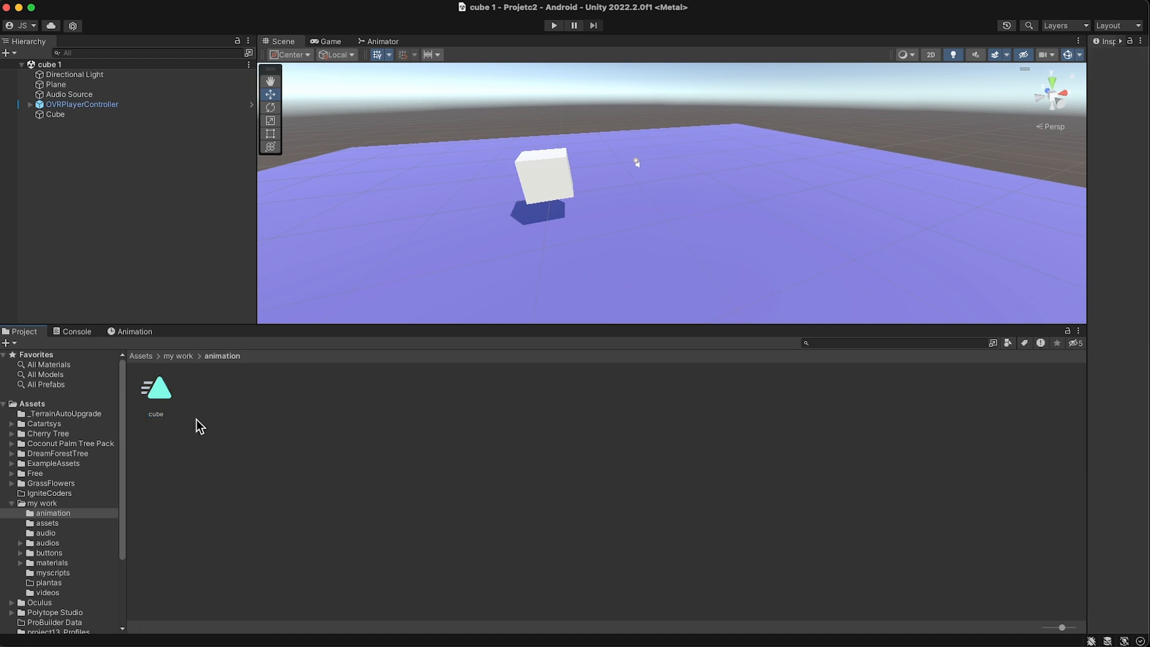
- Widen the Inspector, assign the cube animation clip to the Cube object and select its animator controller
left_click(170, 391)
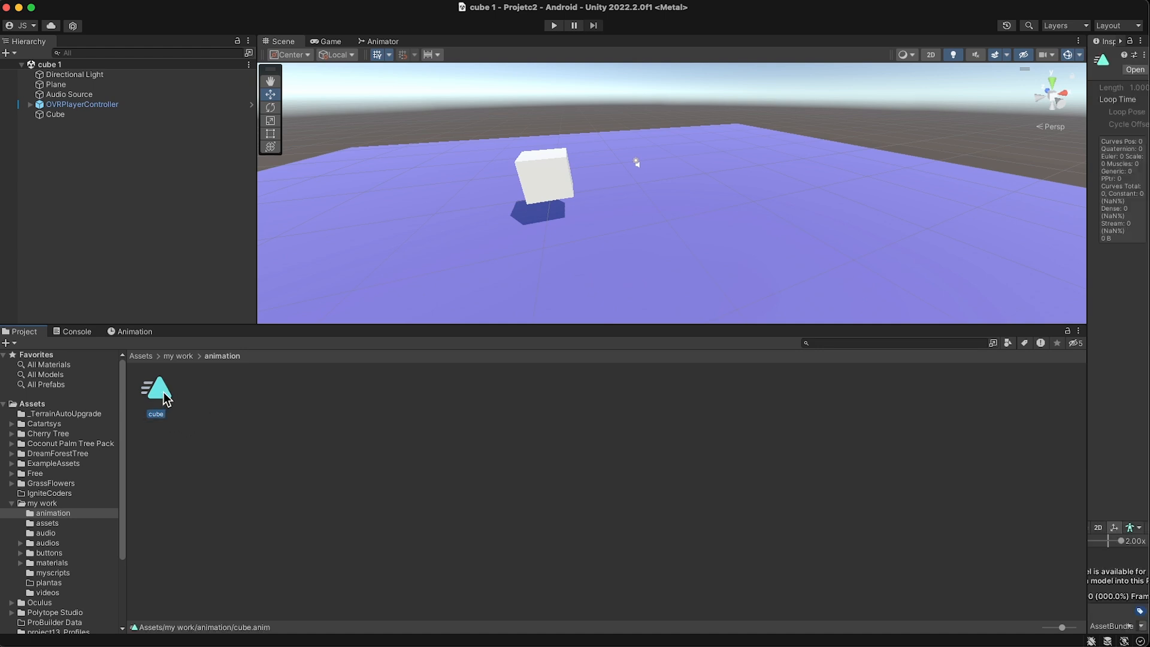
left_click_drag(1089, 272, 956, 275)
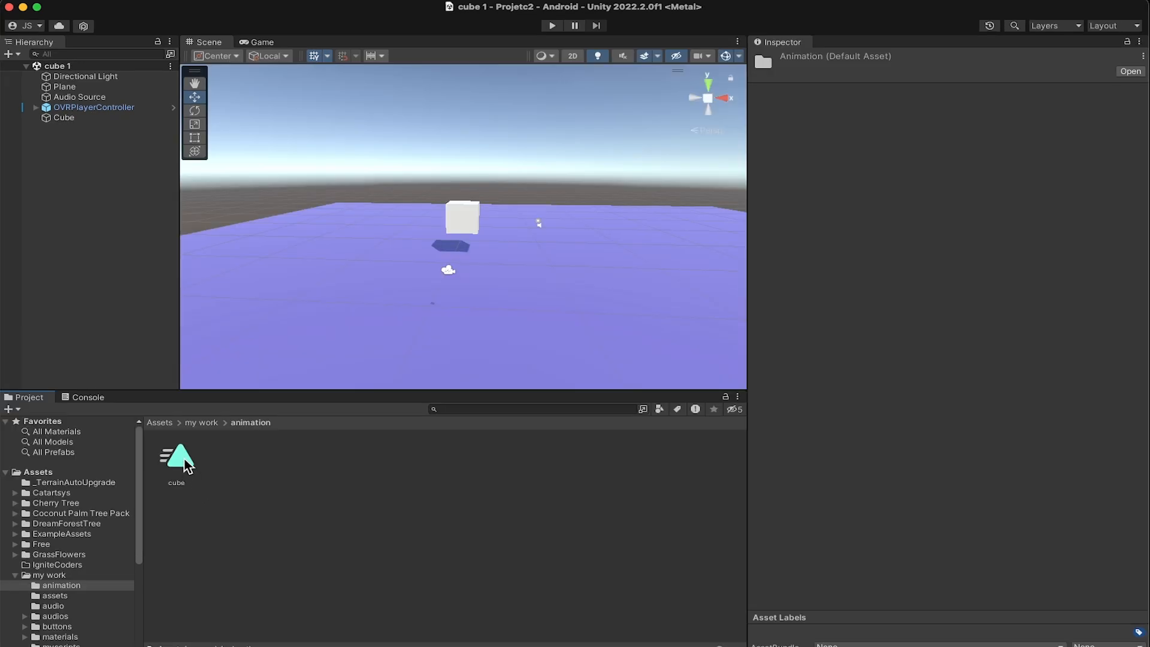
left_click_drag(187, 466, 59, 120)
left_click(231, 465)
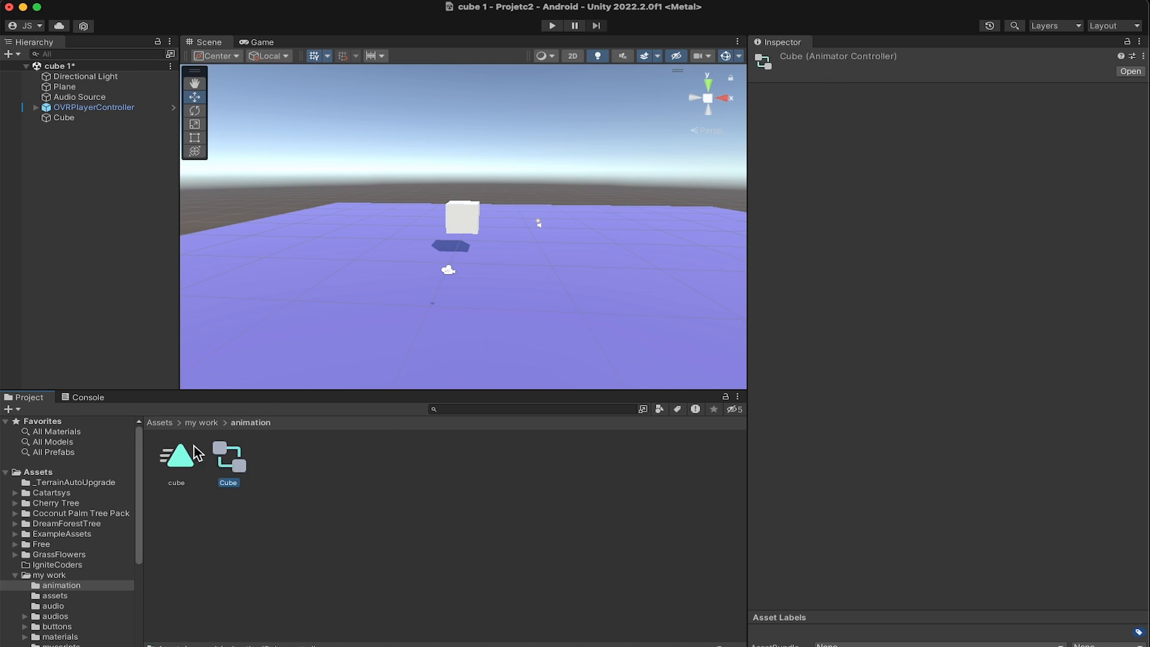
left_click_drag(1, 287, 0, 287)
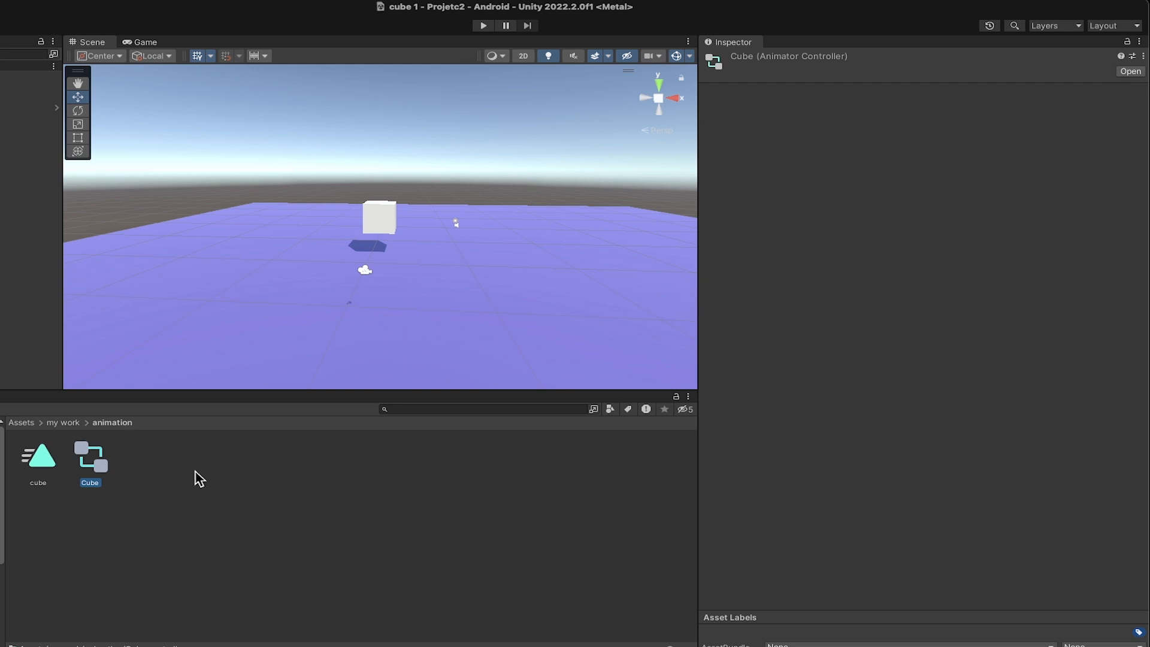
right_click(147, 466)
mouse_move(213, 449)
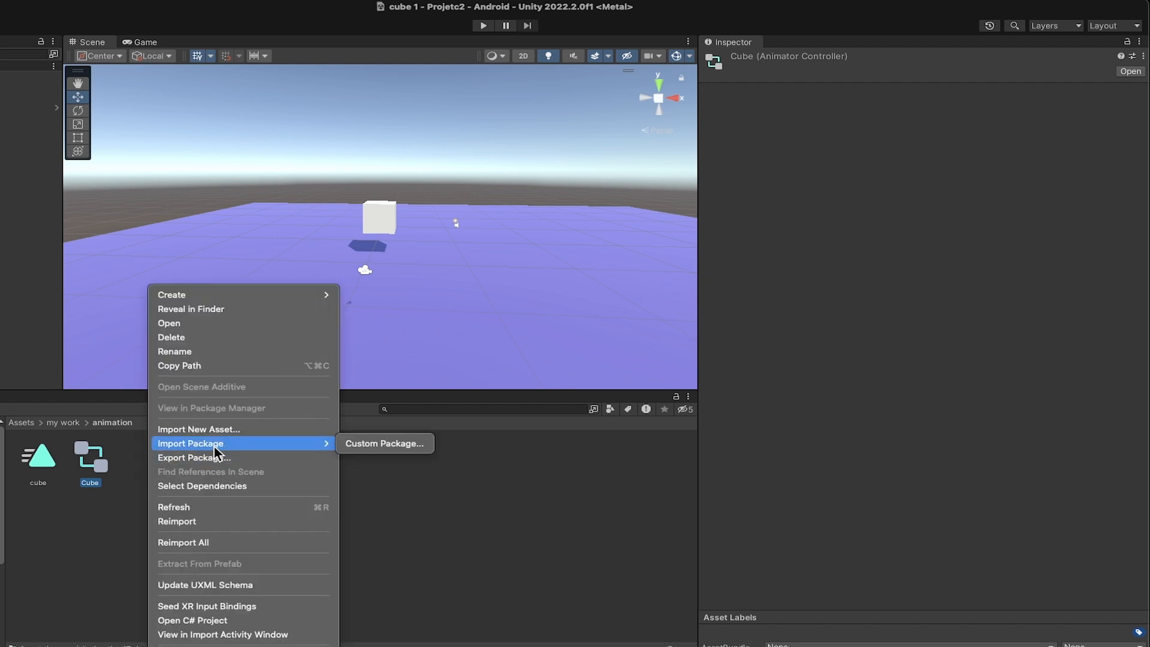
mouse_move(224, 293)
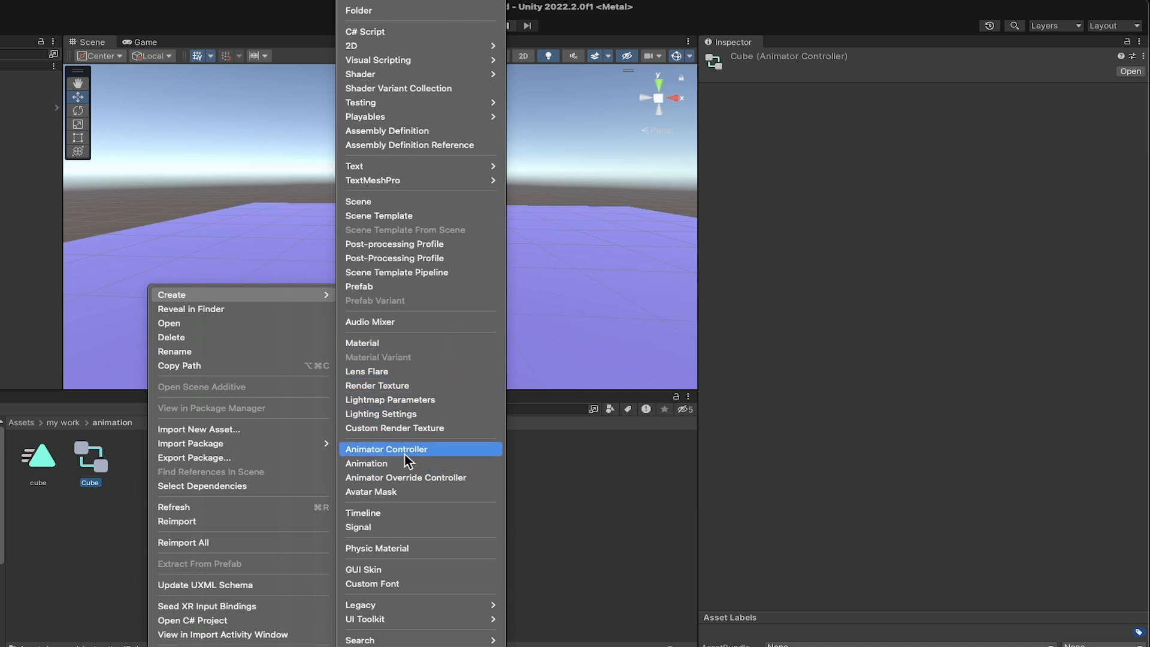
left_click(543, 473)
left_click(95, 463)
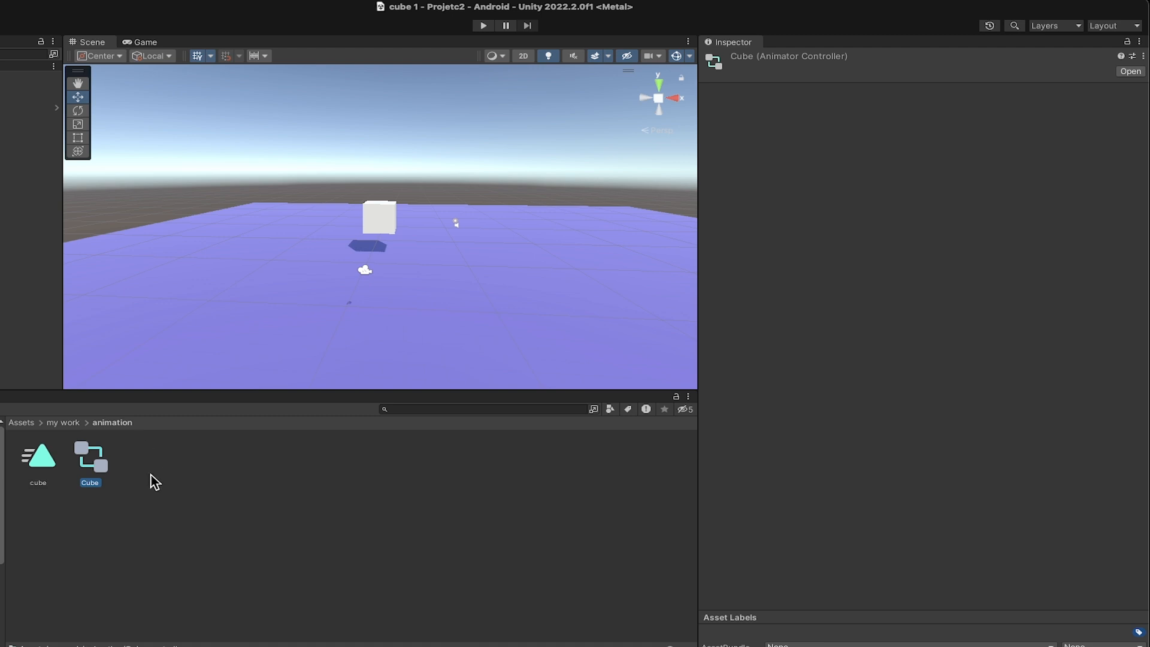
left_click(126, 484)
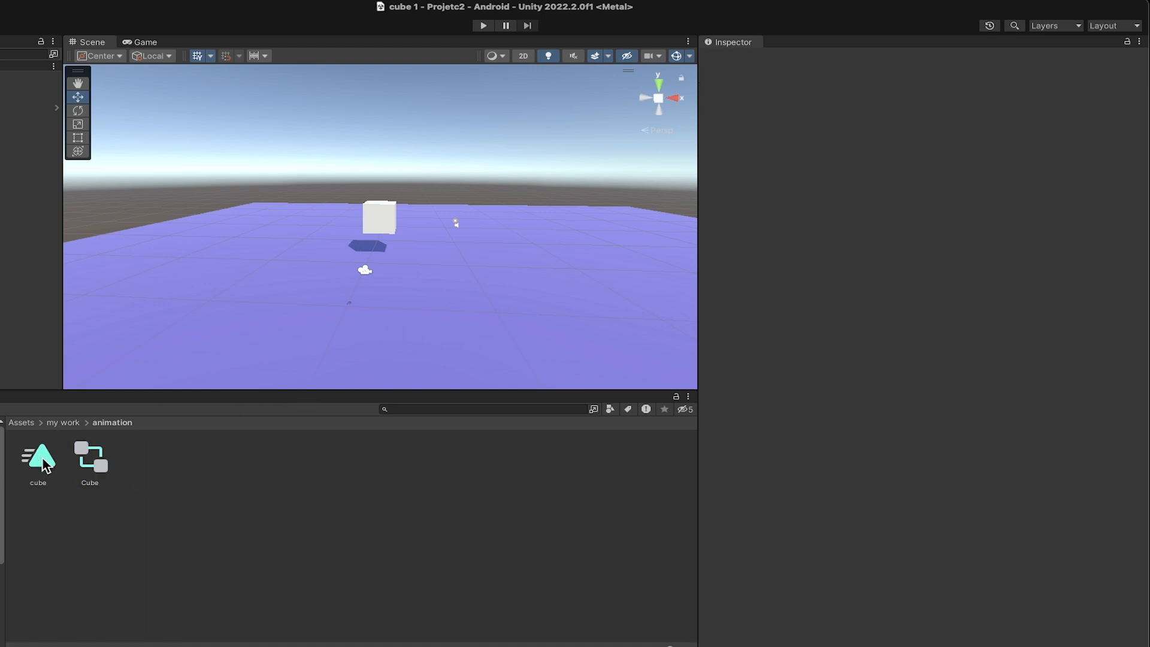
left_click(103, 466)
- Open the cube animation clip in the Animation window, narrow the window and move it clear of the cube in the scene
double_click(49, 466)
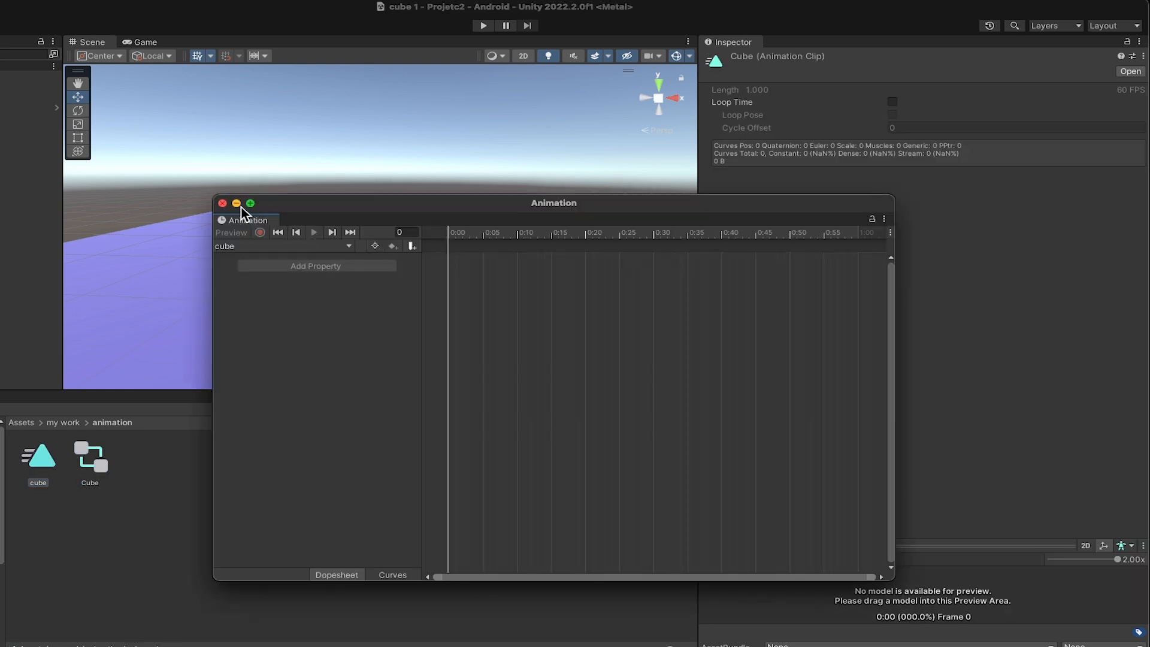
left_click_drag(297, 206, 514, 184)
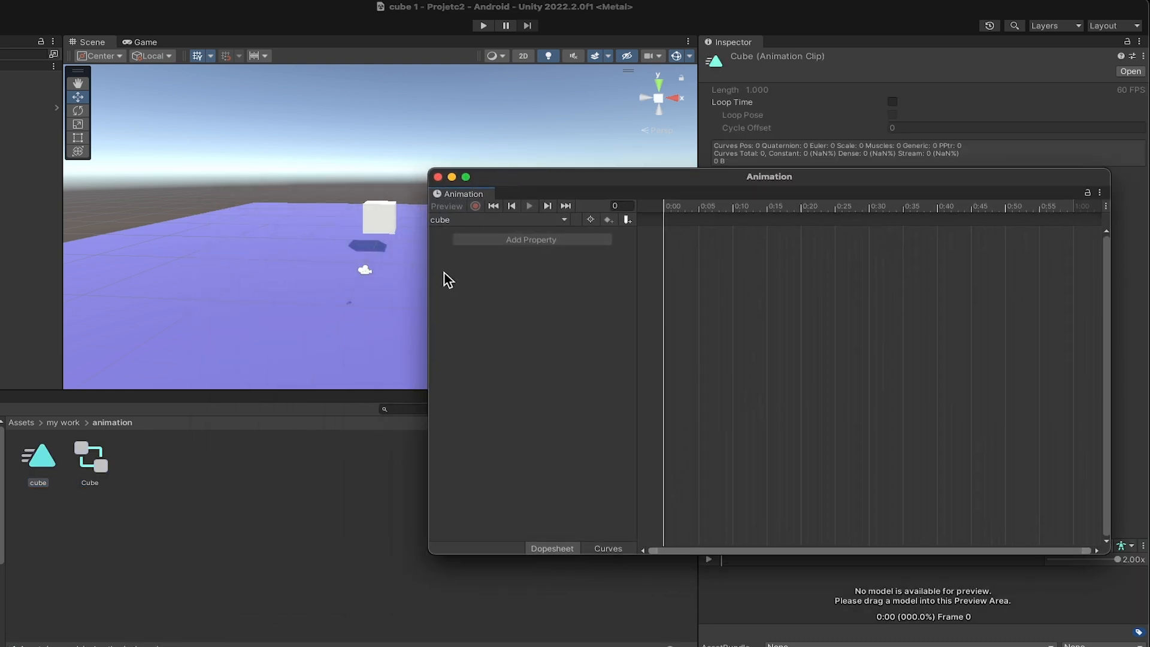
left_click_drag(428, 278, 606, 267)
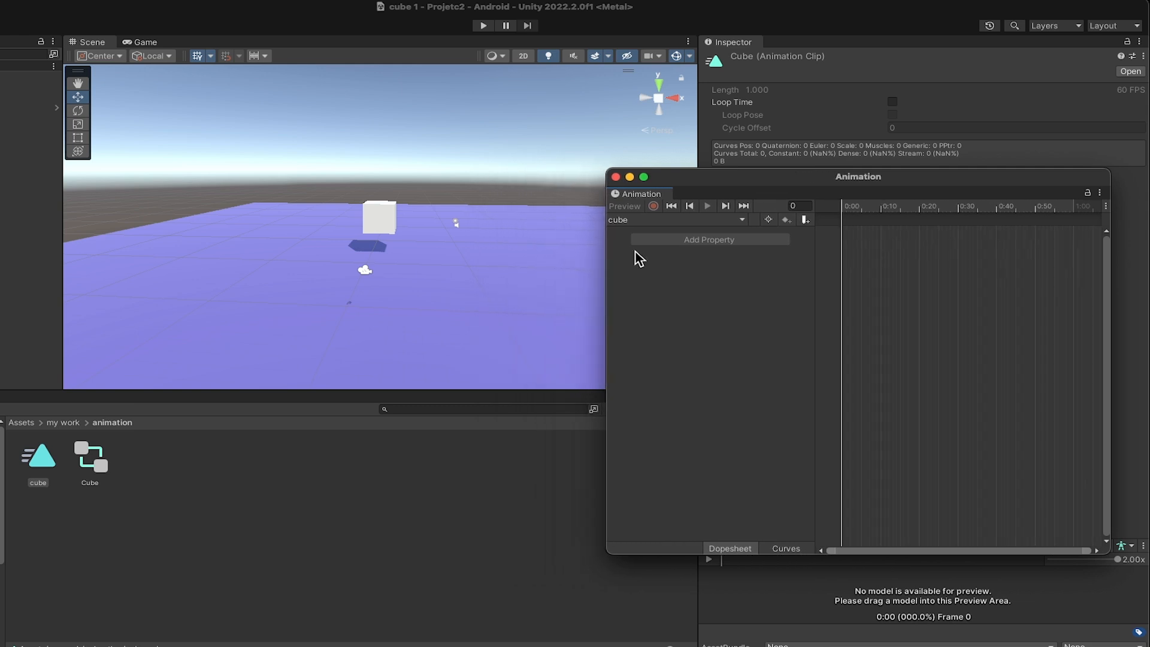
left_click_drag(752, 178, 713, 220)
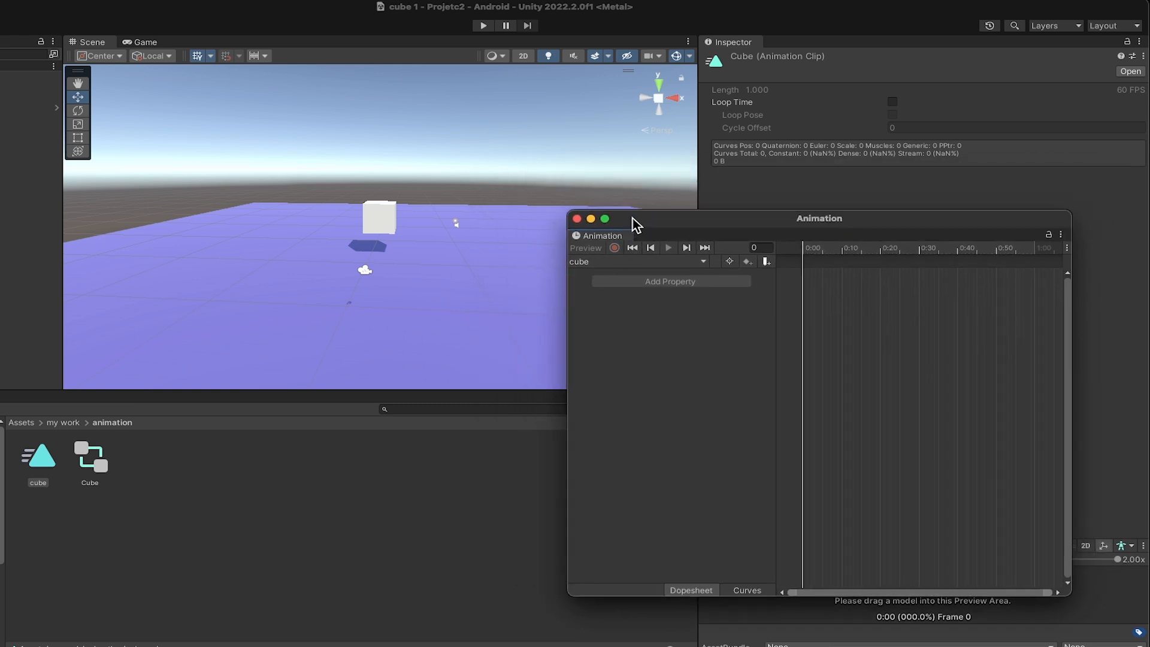
left_click_drag(663, 222, 626, 217)
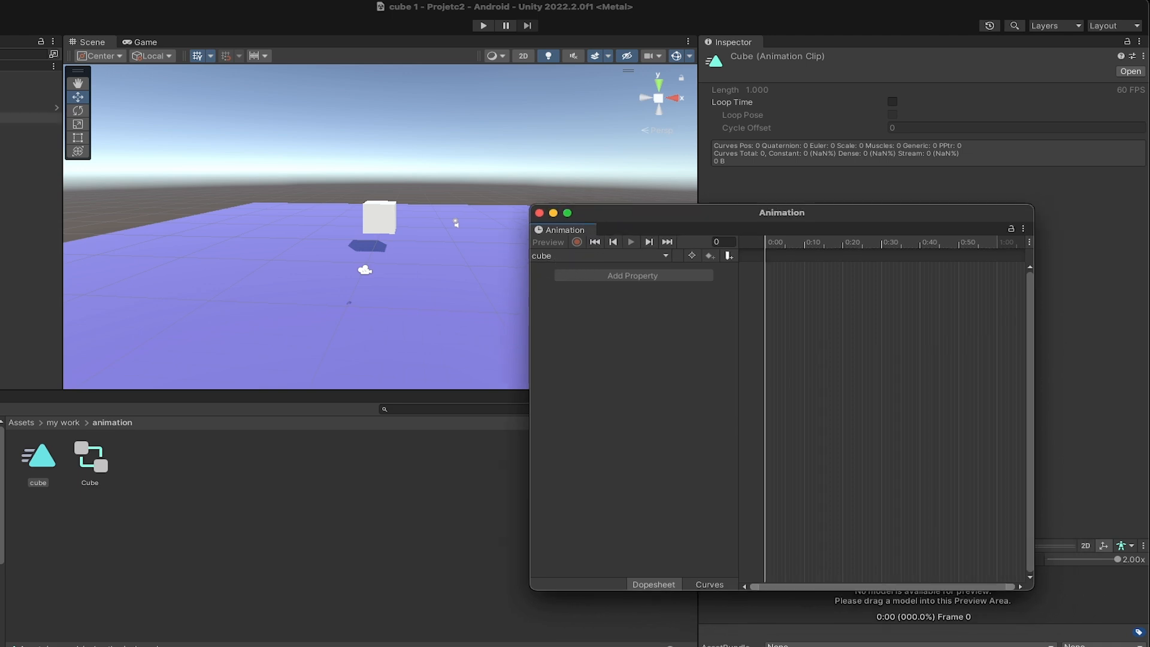
- Reopen the cube animation clip and dock the Animation window beside the Project browser
left_click(29, 118)
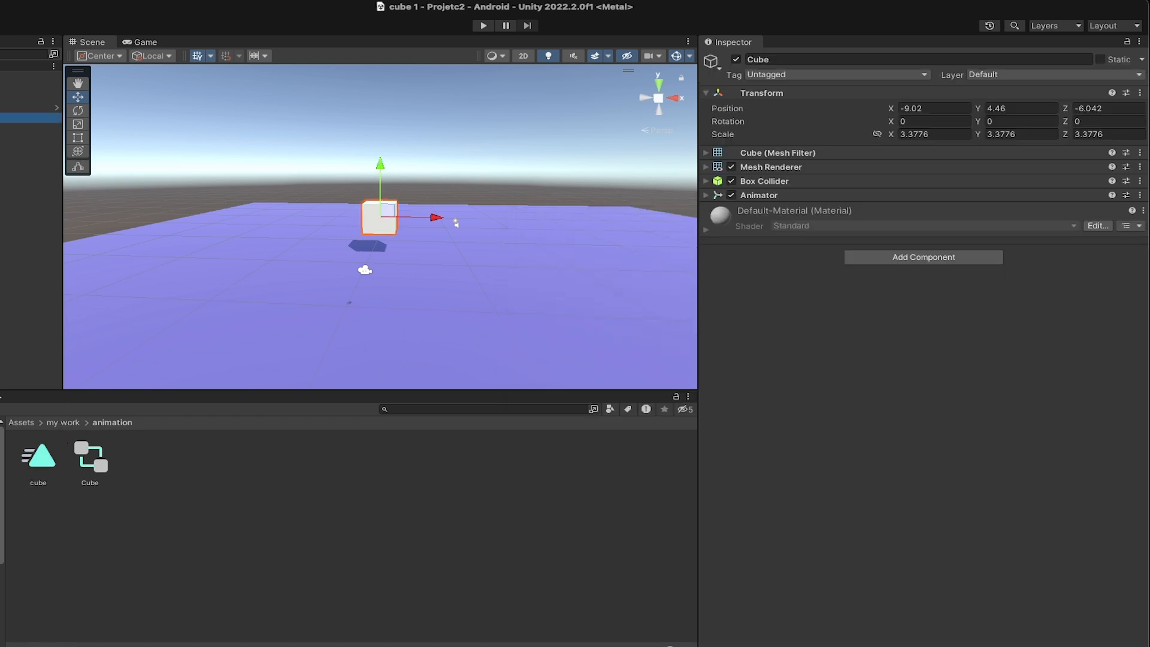
left_click(41, 458)
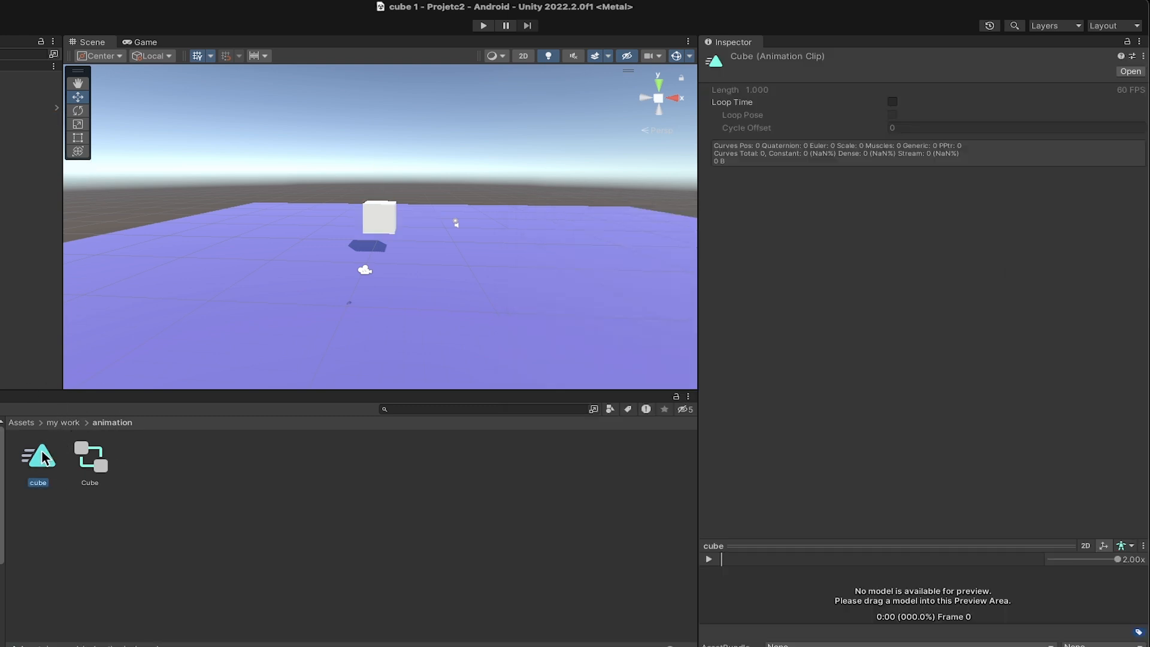
double_click(41, 451)
left_click_drag(559, 235, 307, 416)
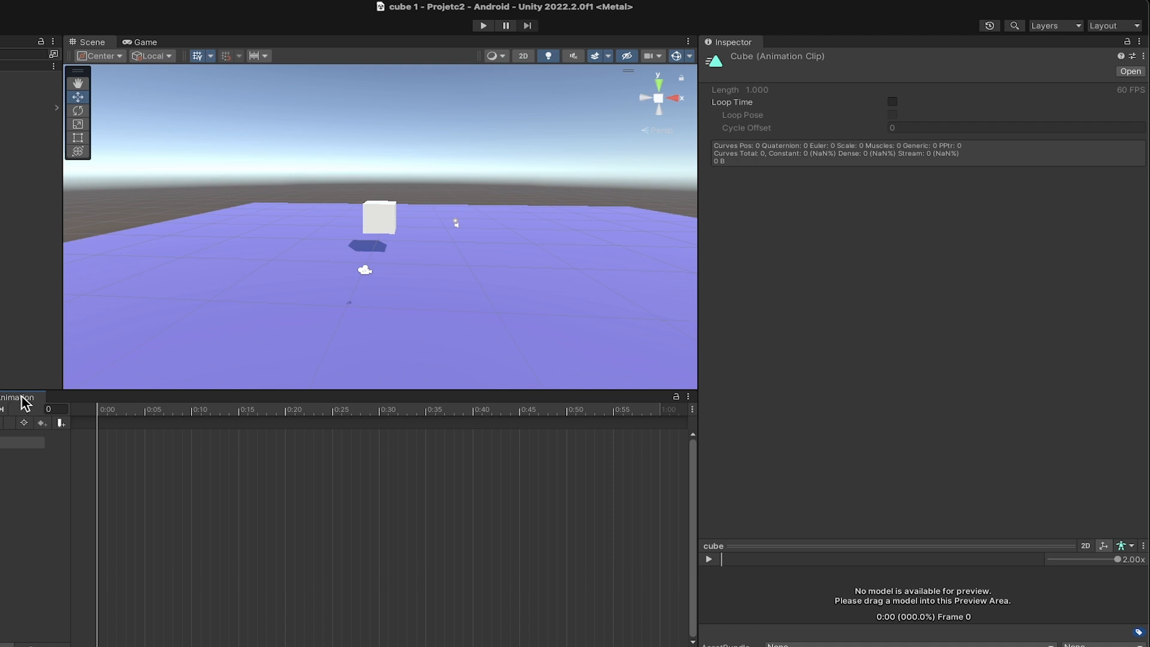
- Expand the Cube object's Animator component and check its assigned controller asset in the animation folder
left_click(30, 119)
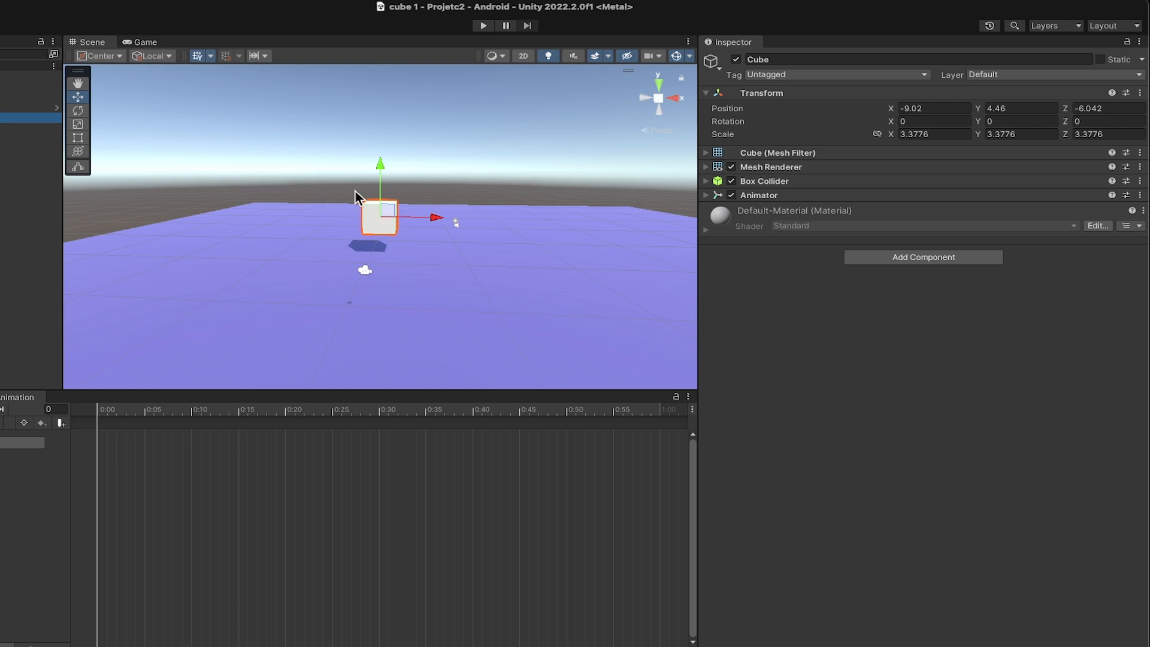
scroll(369, 224, "up", 5)
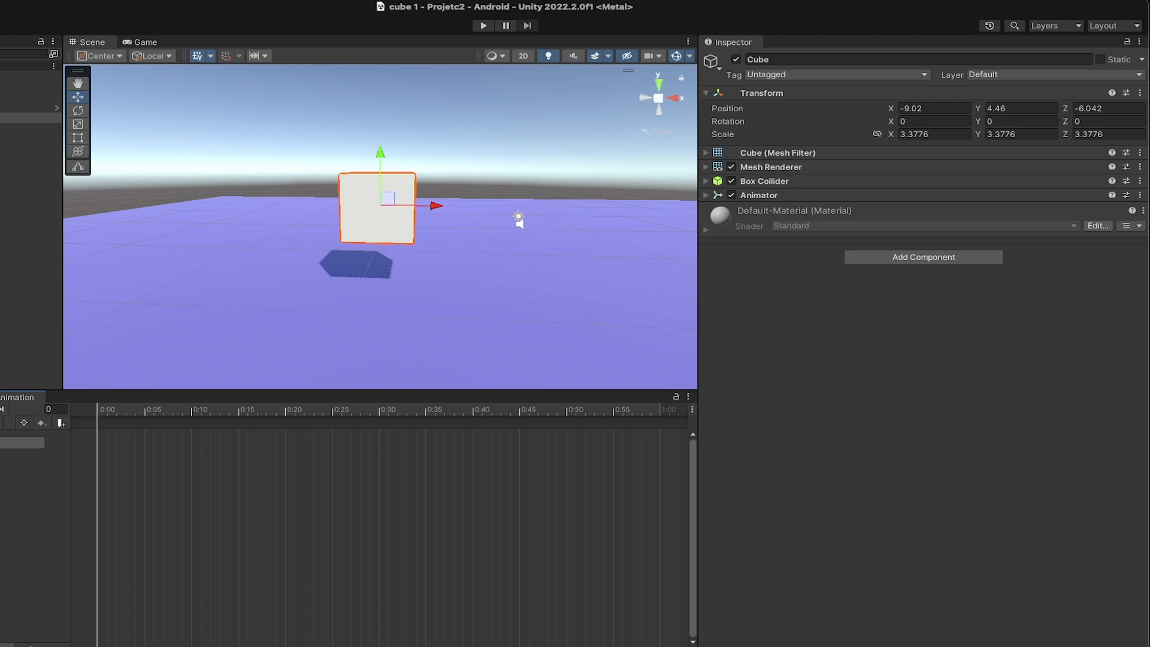
left_click(24, 251)
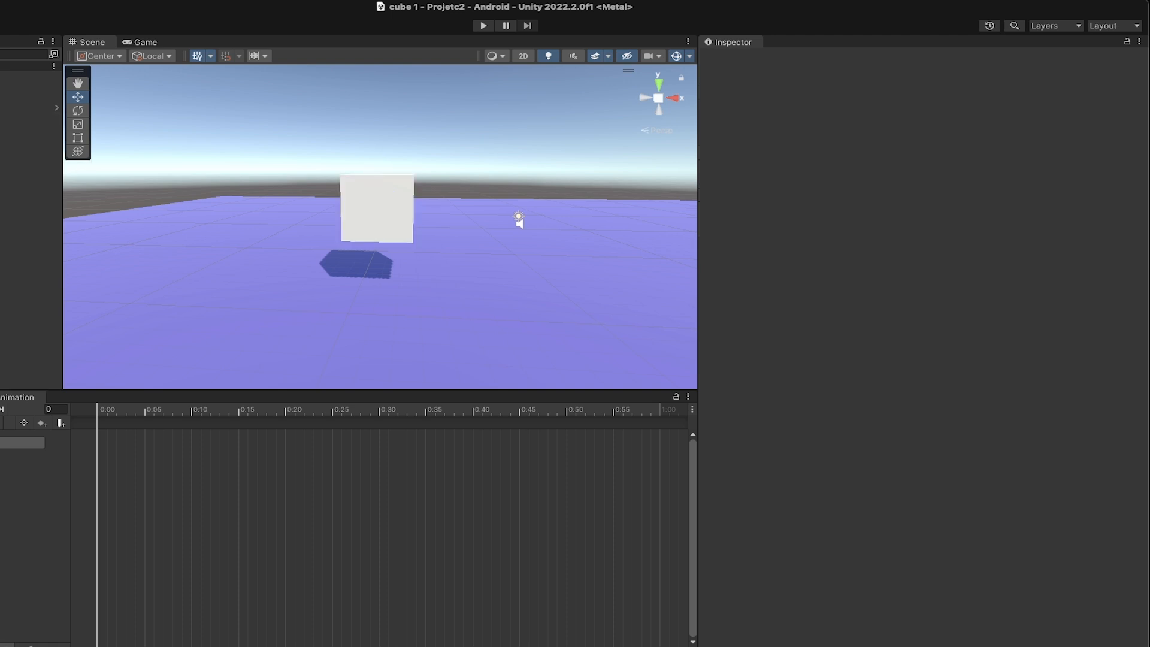
left_click(30, 118)
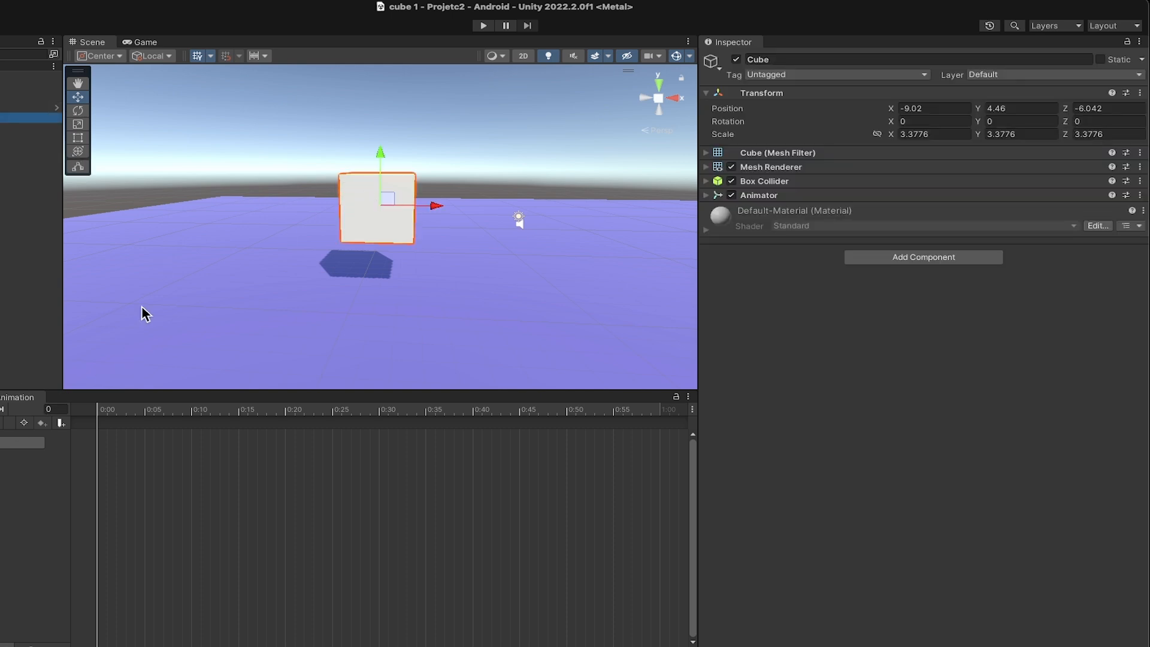
left_click(707, 196)
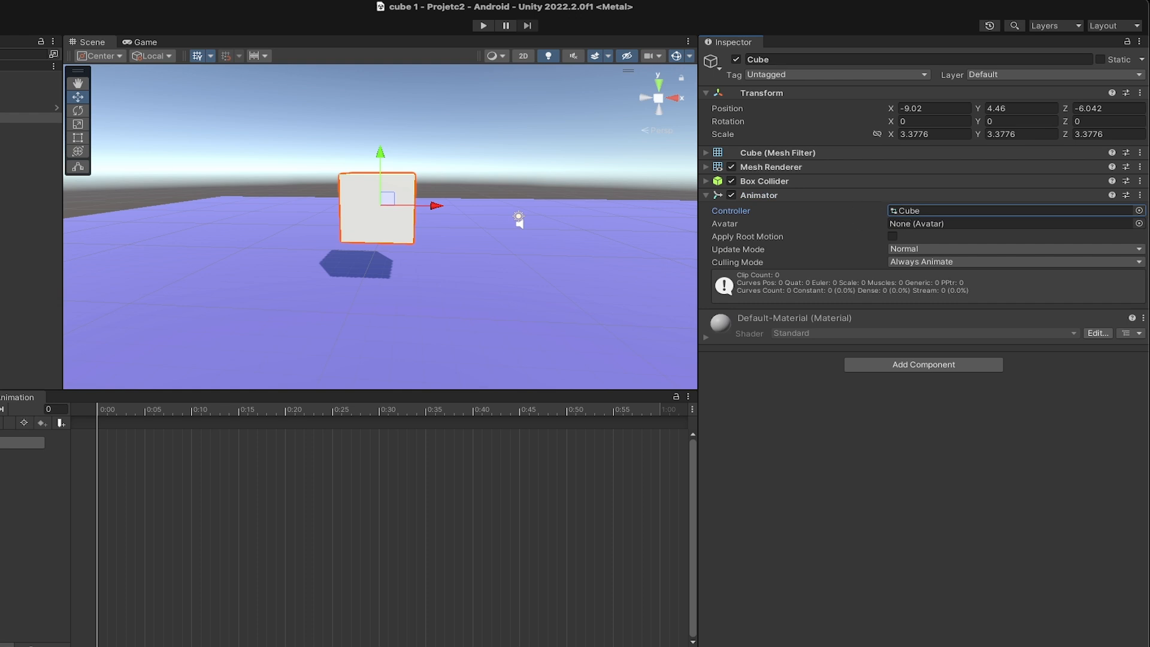
left_click(0, 397)
left_click(103, 463)
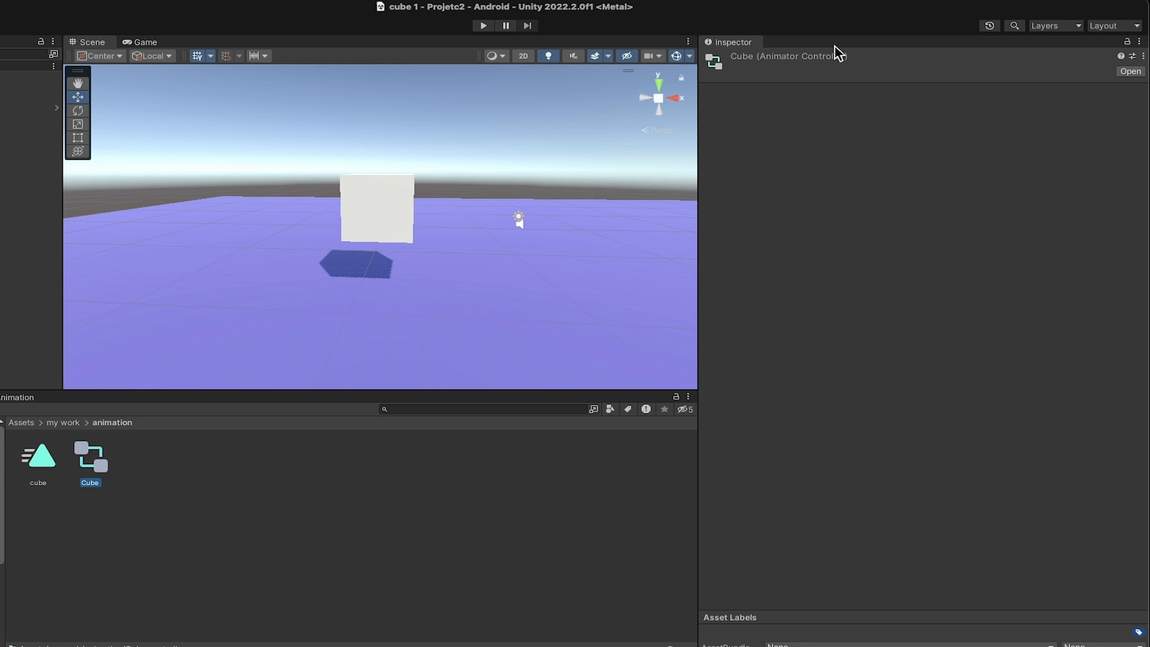
- Start recording the Cube's animation clip and key its X rotation at -0.34 on frame 0
left_click(48, 117)
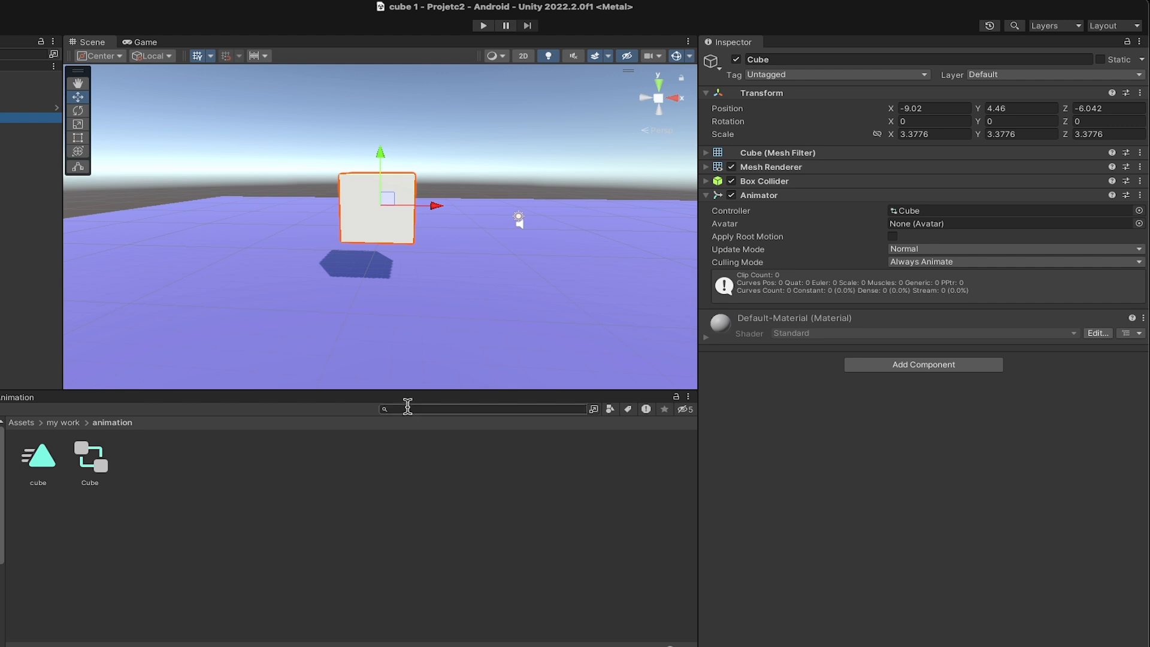
left_click(22, 392)
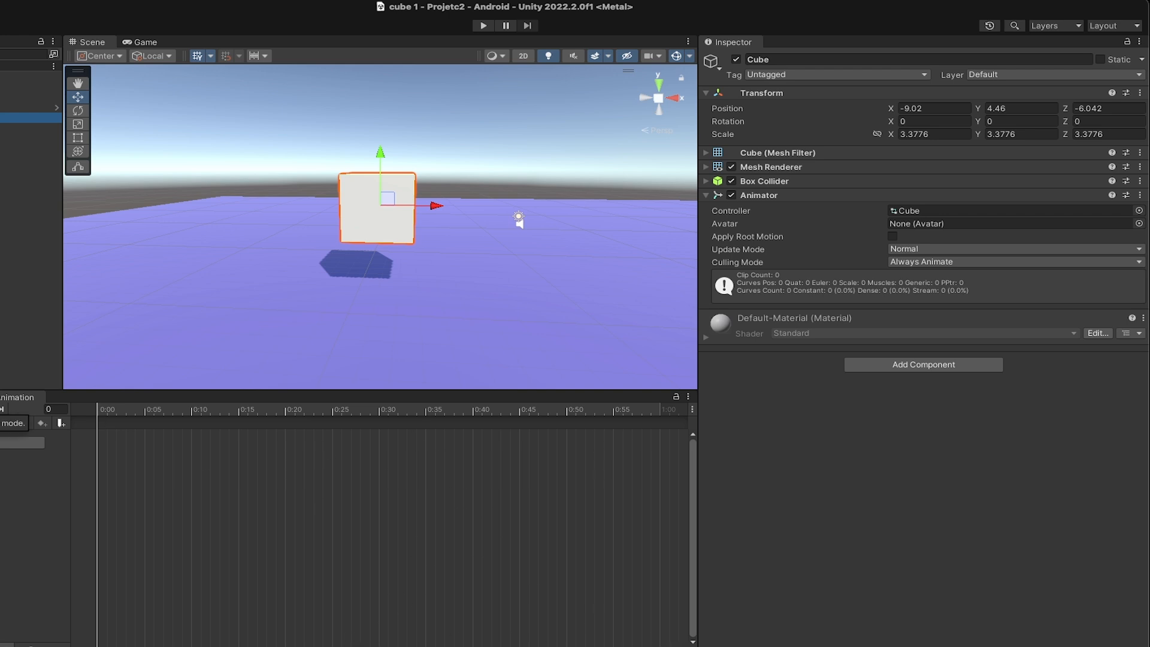
left_click(0, 409)
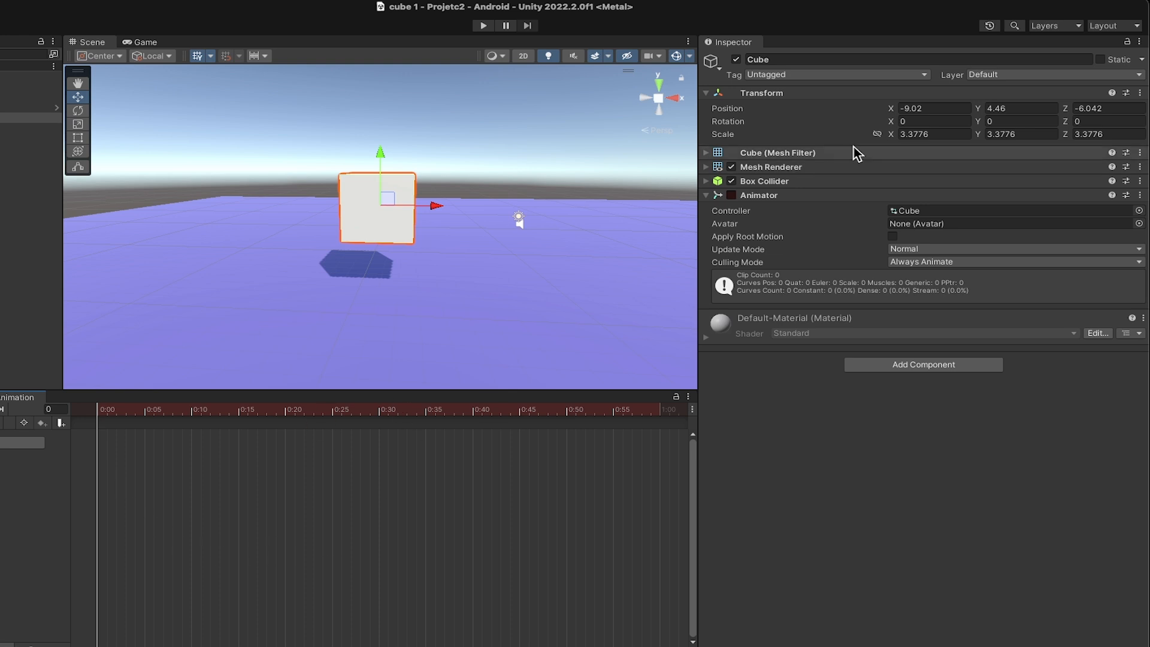
left_click_drag(886, 117, 875, 117)
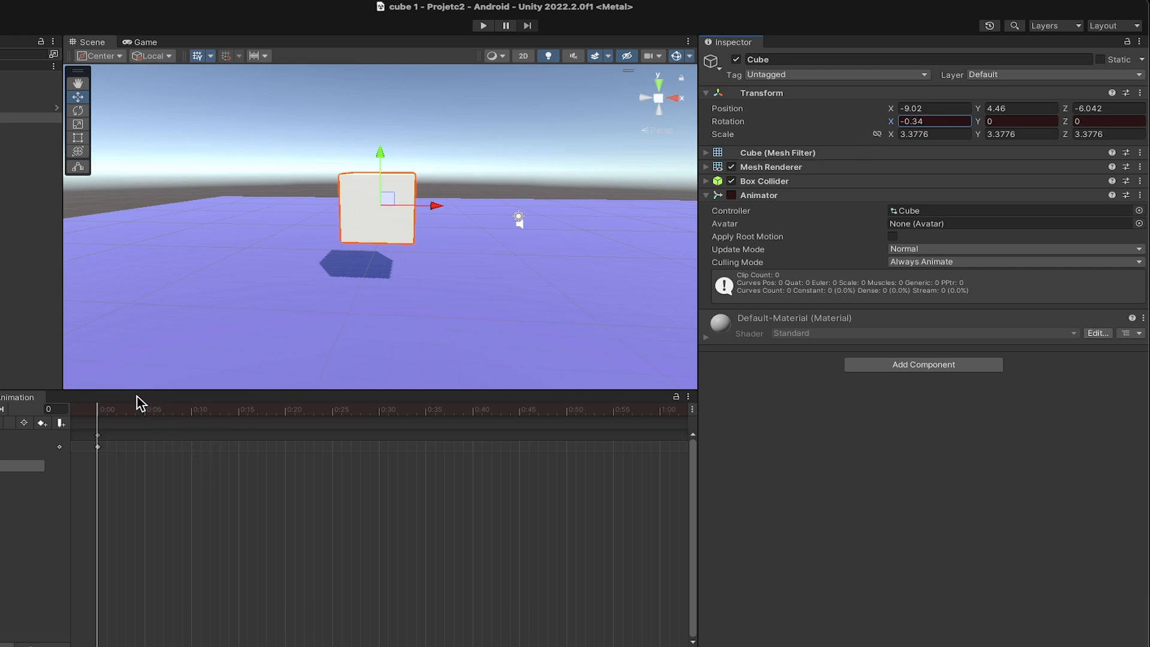
- Key the Cube's X rotation at 360 on frame 62 of the clip
left_click_drag(99, 408, 633, 427)
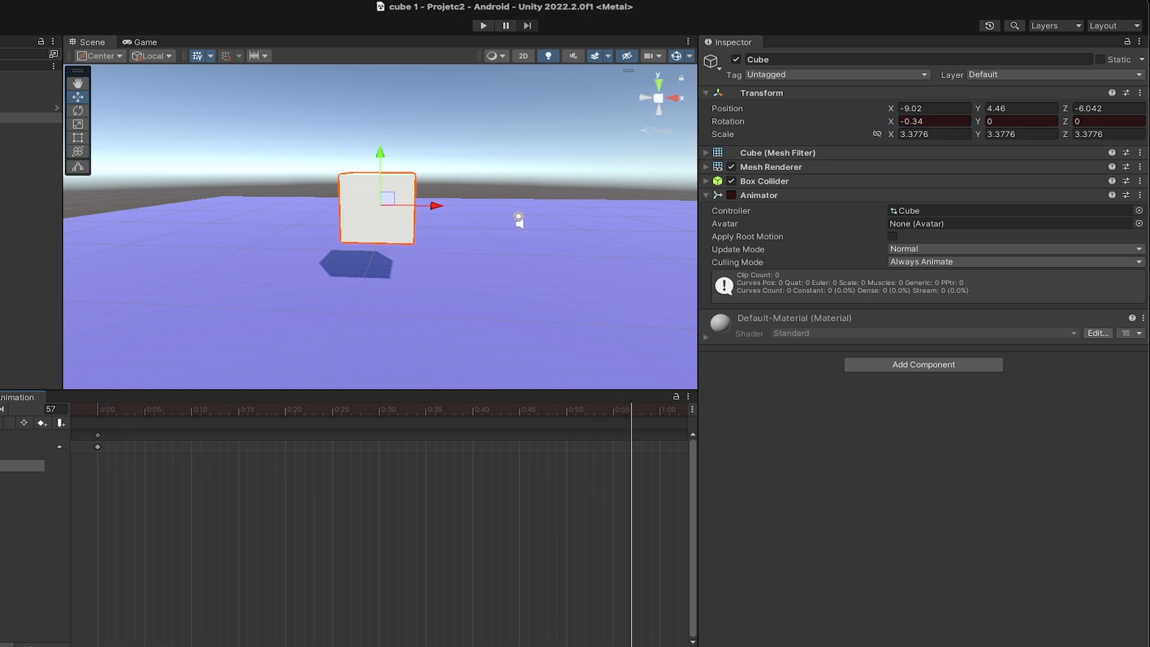
left_click_drag(632, 408, 660, 448)
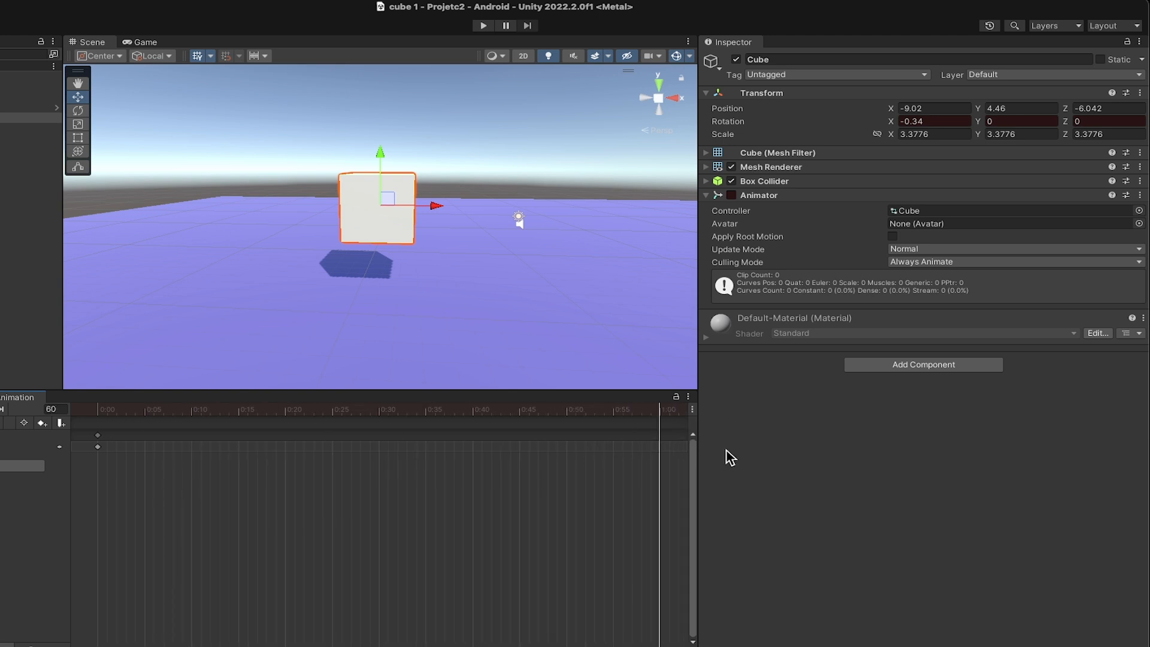
left_click_drag(662, 414, 679, 418)
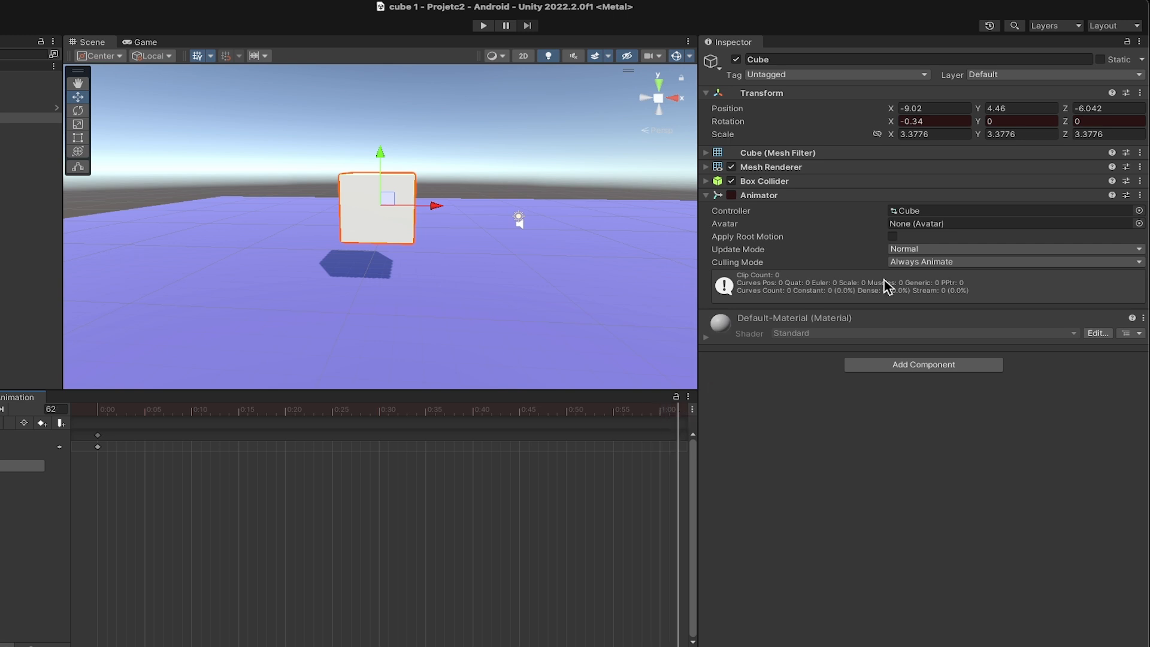
left_click(920, 121)
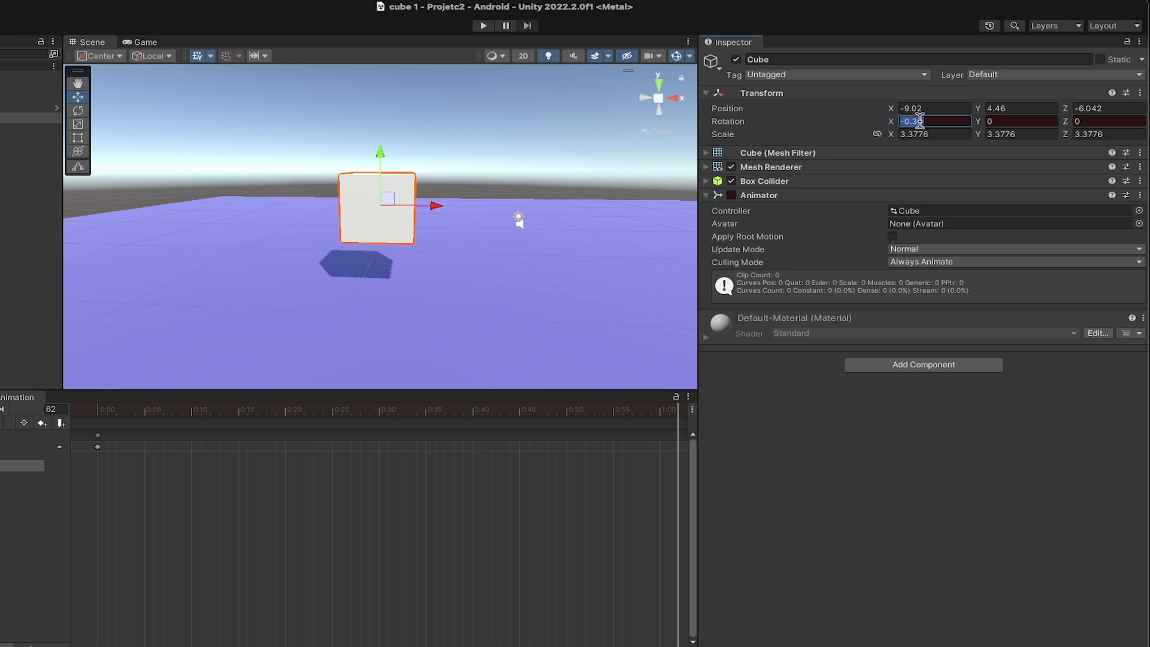
type("360")
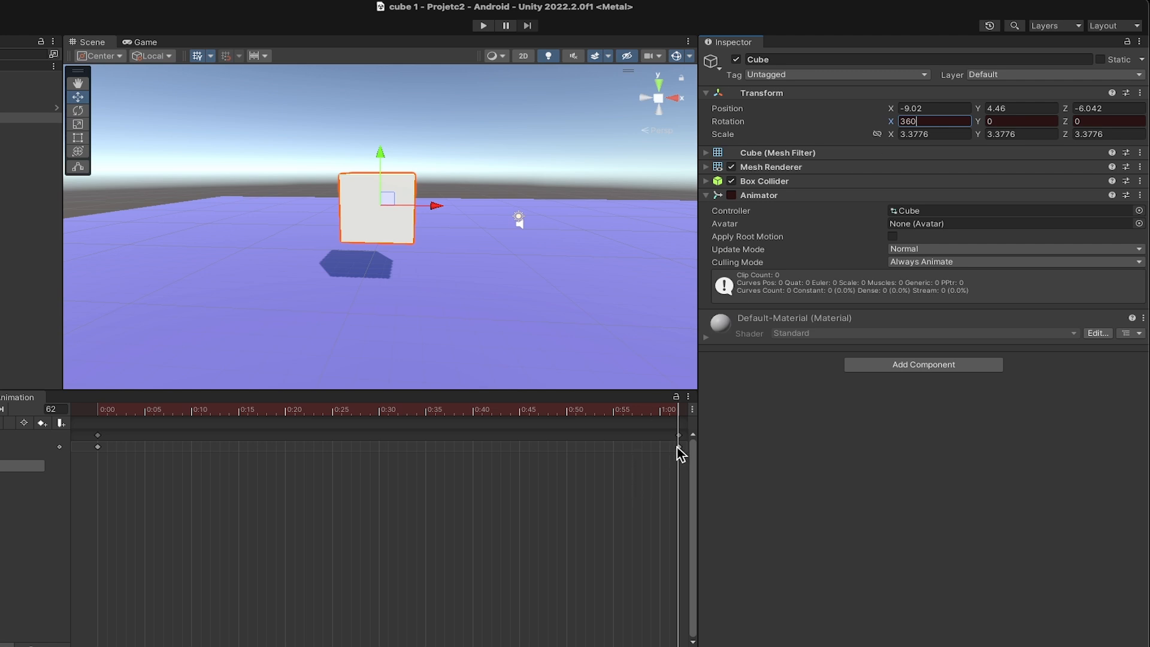
- Return the playhead to frame 0, then end recording and preview the cube's rotation
left_click_drag(680, 411, 43, 519)
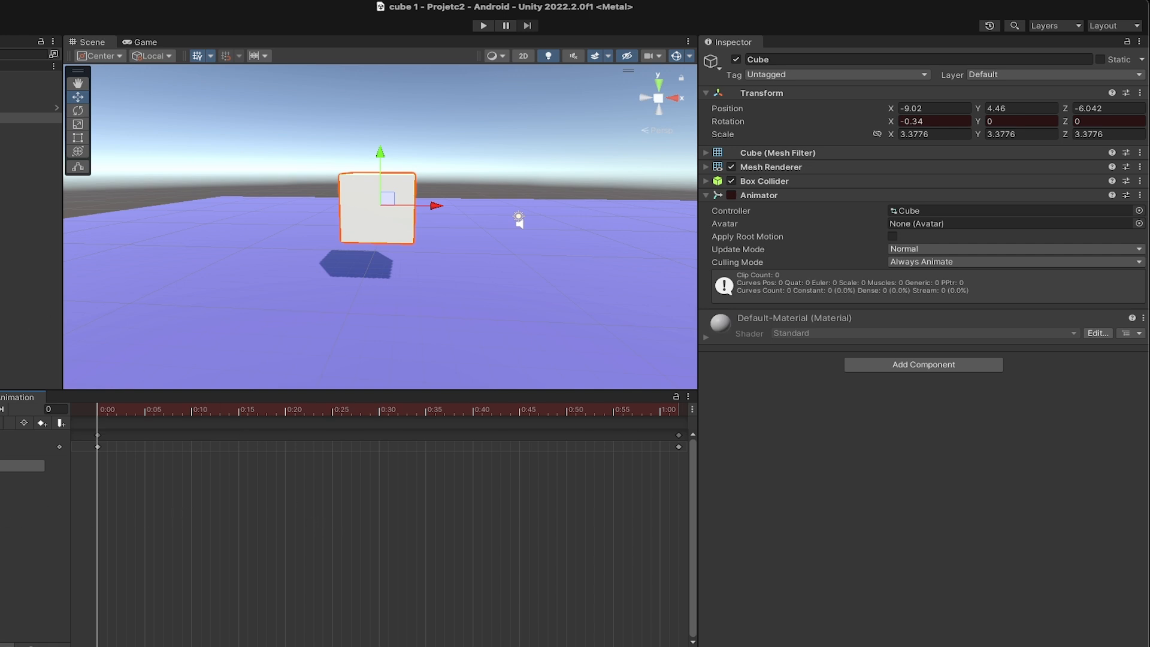
left_click(0, 409)
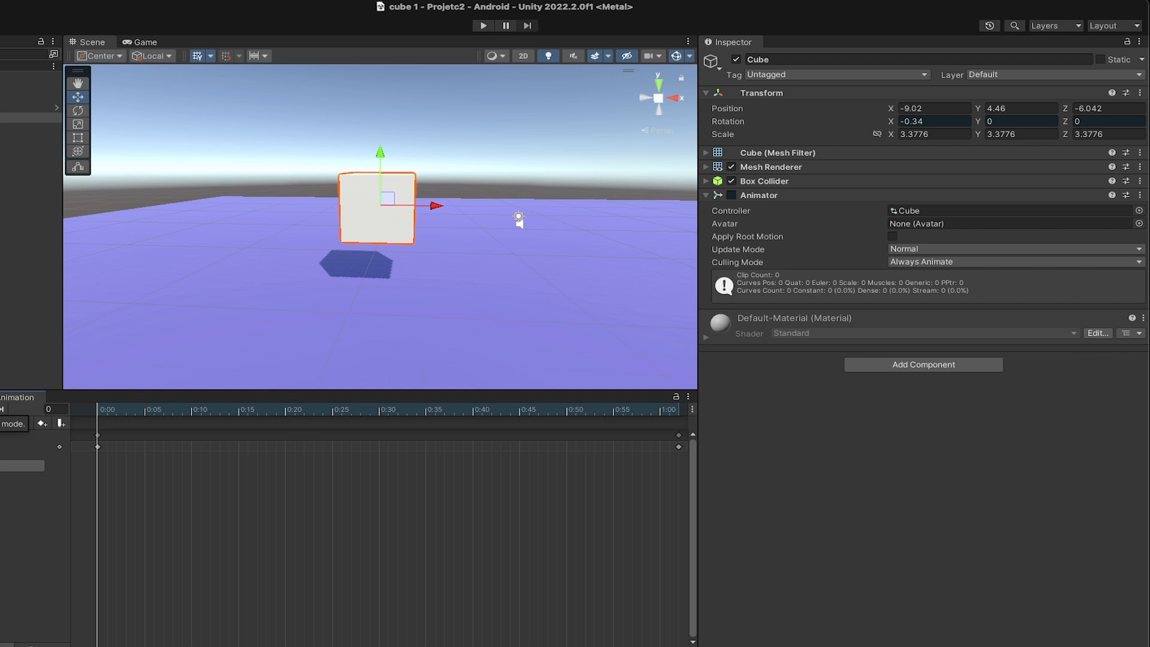
left_click(0, 410)
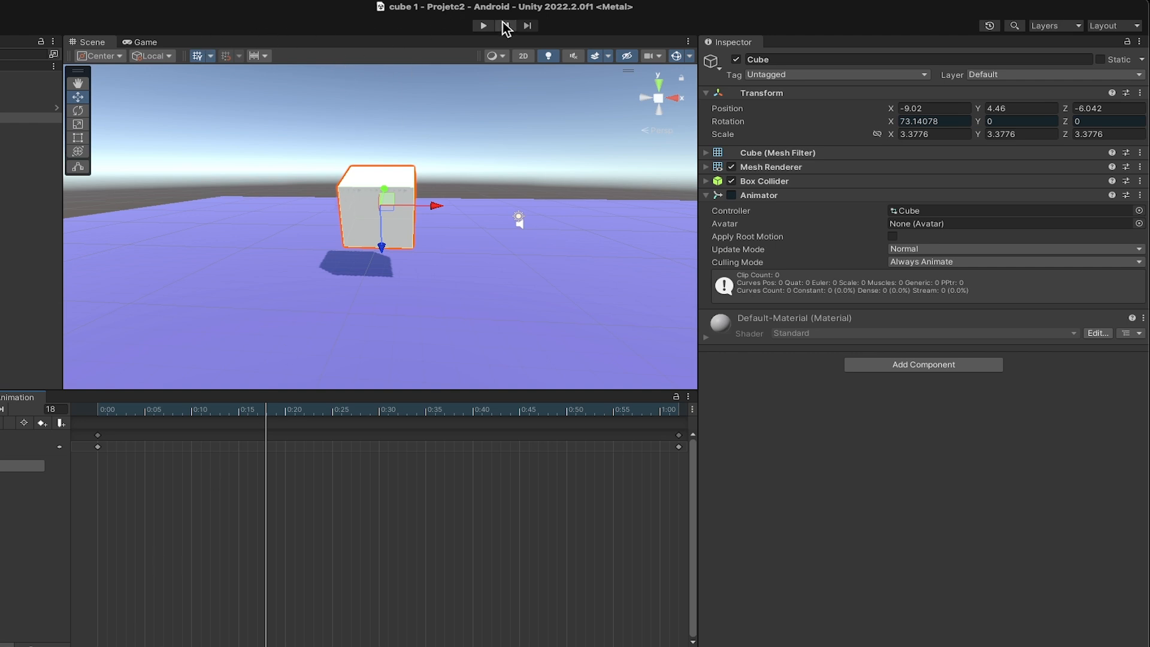
- Run the scene twice in Play mode to check the cube's animation, stopping it each time
left_click(483, 26)
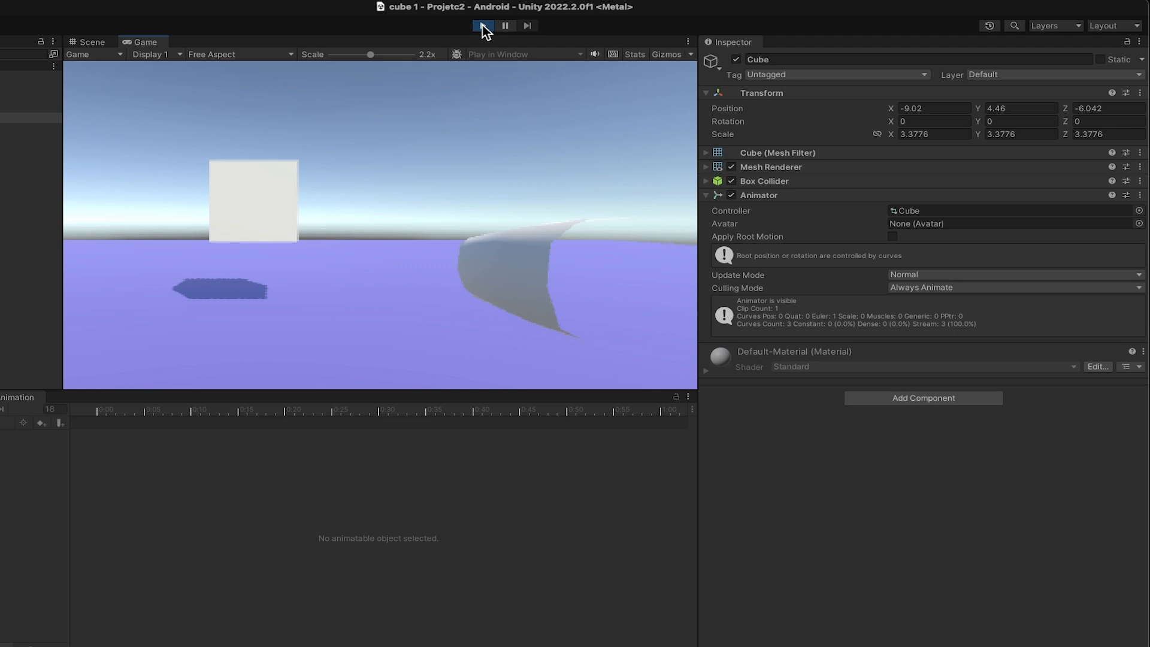
left_click(482, 27)
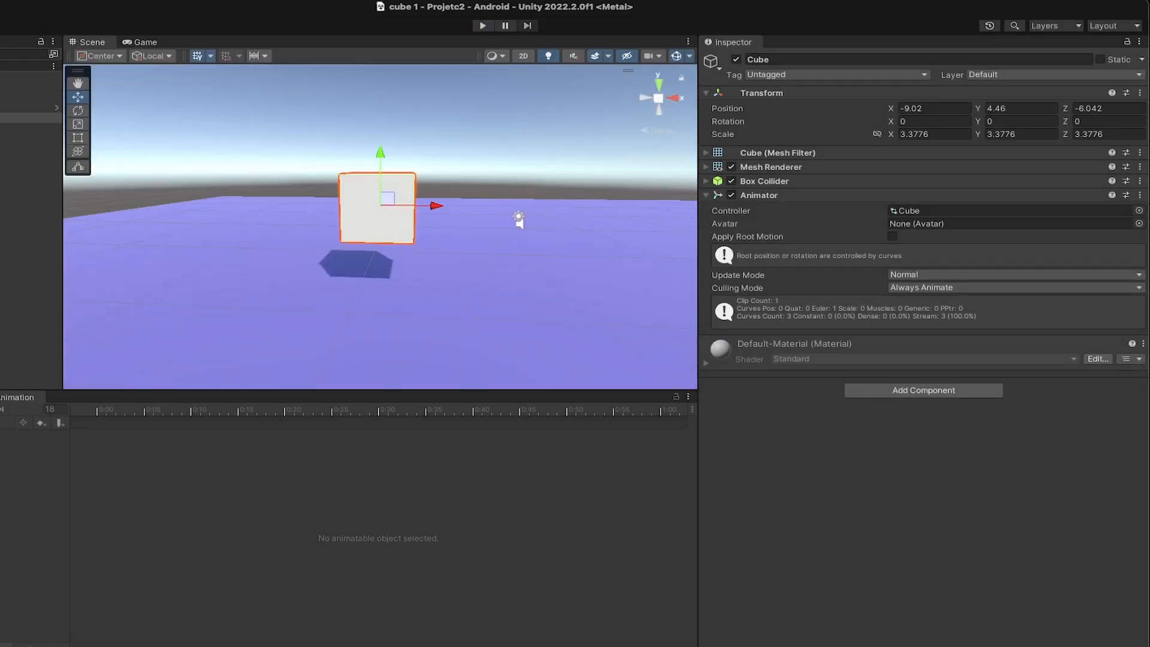
left_click(483, 26)
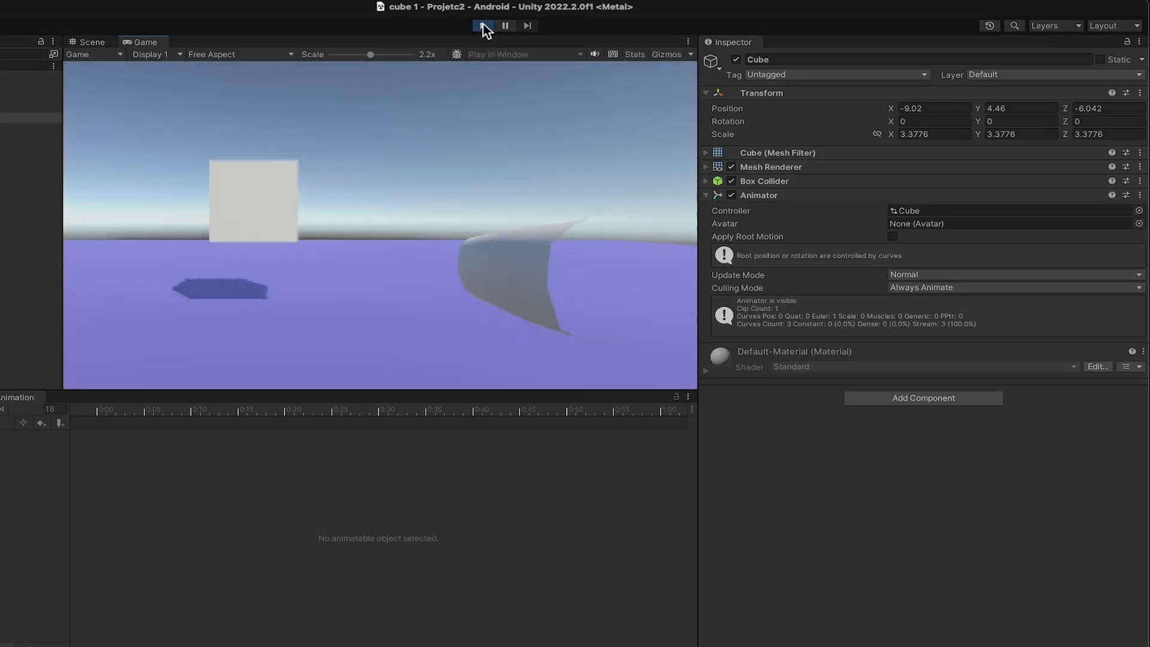
left_click(483, 25)
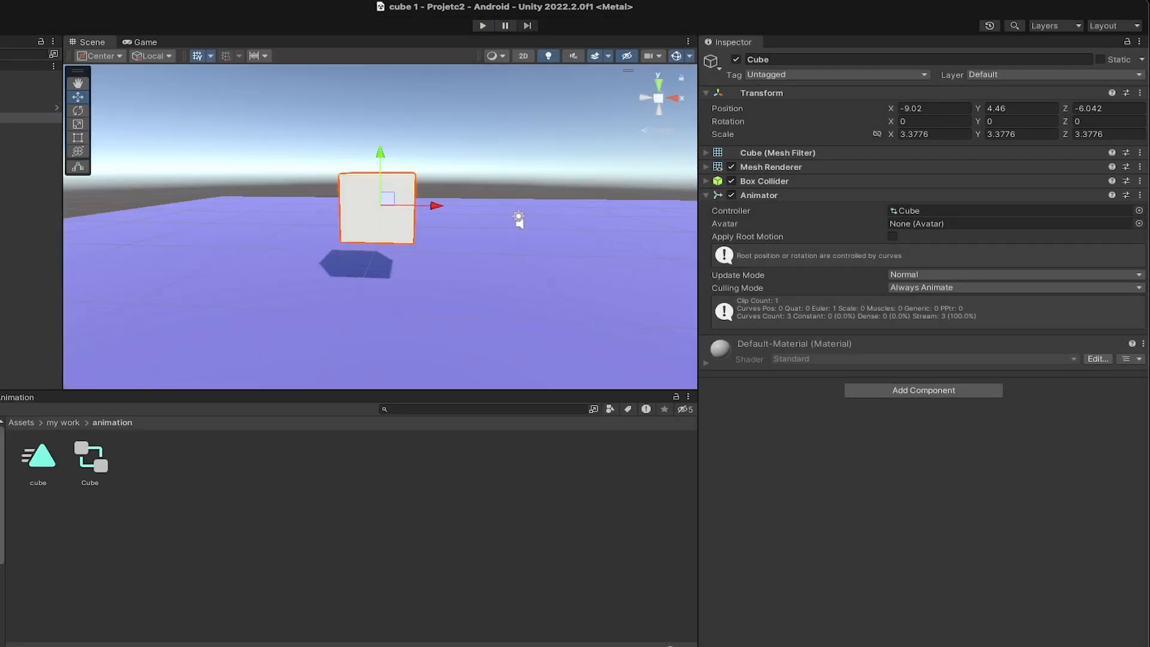
- Enable Loop Time and Loop Pose on the cube animation clip and enlarge its preview area
left_click(39, 458)
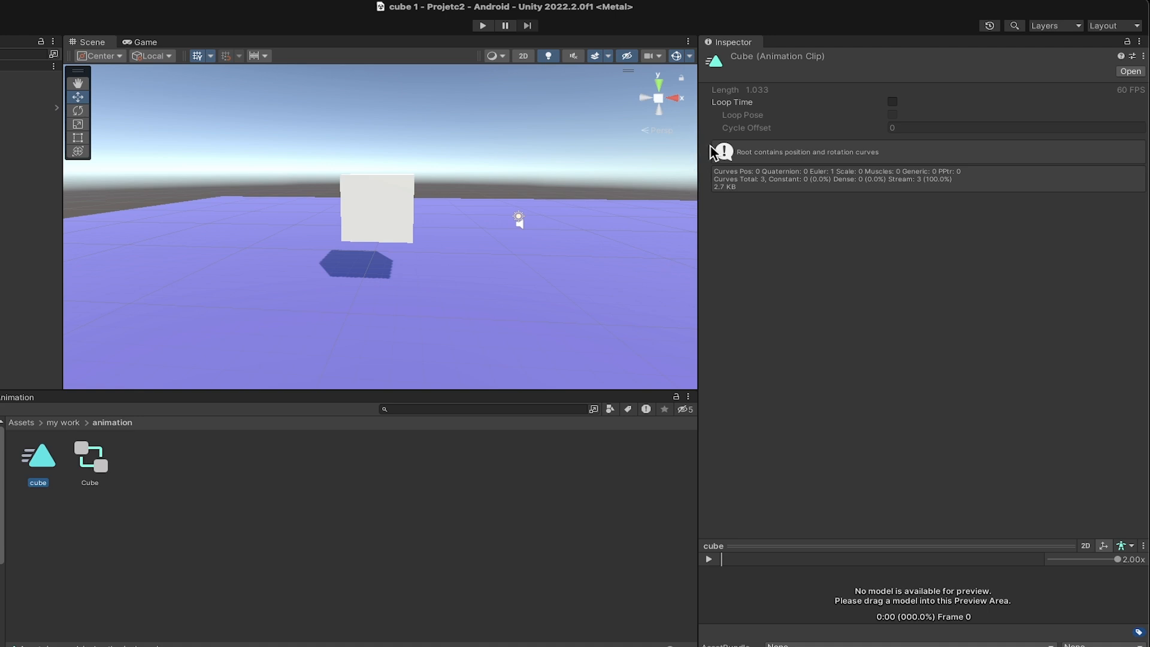
left_click(892, 102)
left_click(893, 114)
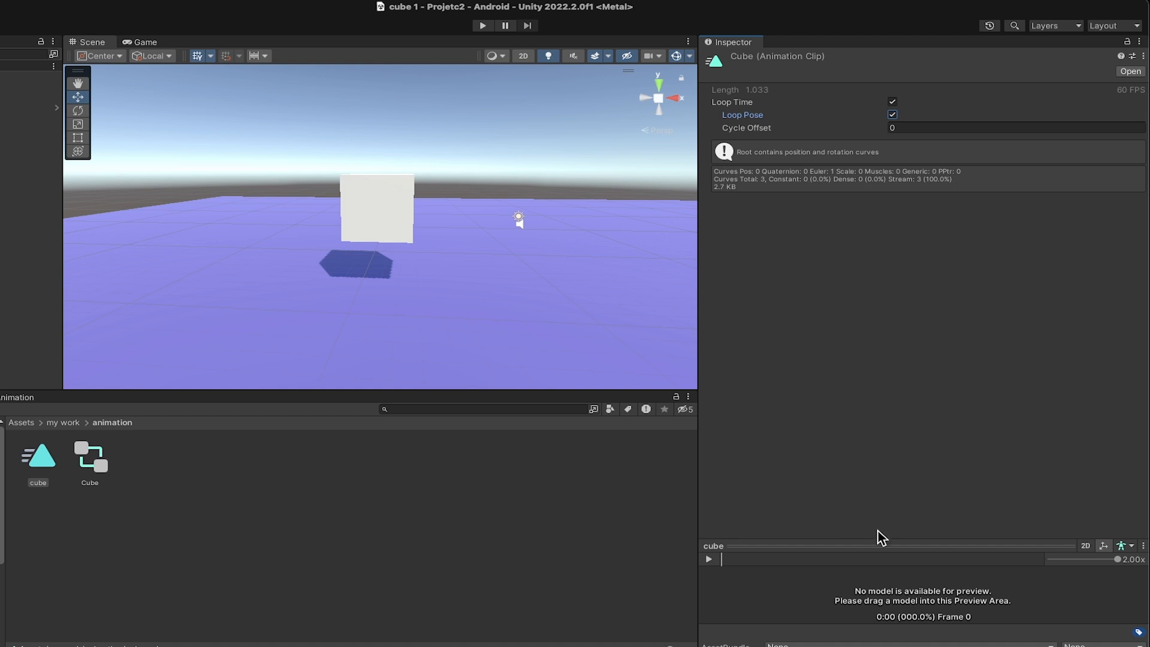
left_click_drag(872, 542, 853, 294)
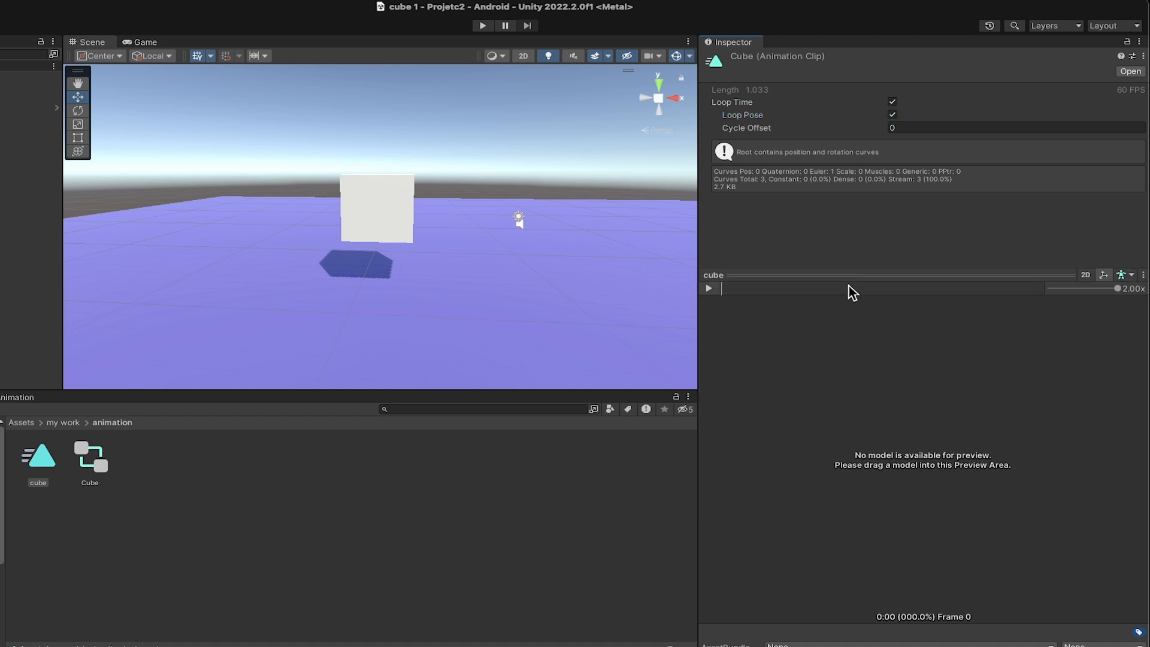
- Run the scene in Play mode, enlarge the Game view and set its scale to 1x
left_click(484, 26)
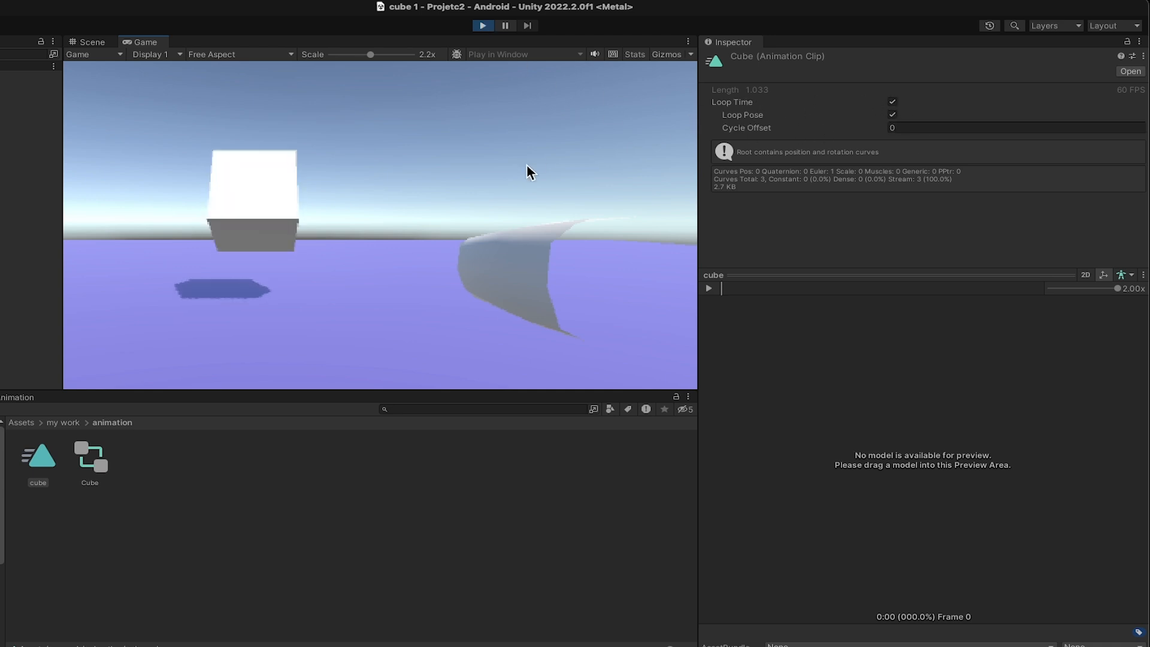
left_click_drag(699, 201, 937, 198)
left_click_drag(558, 390, 556, 494)
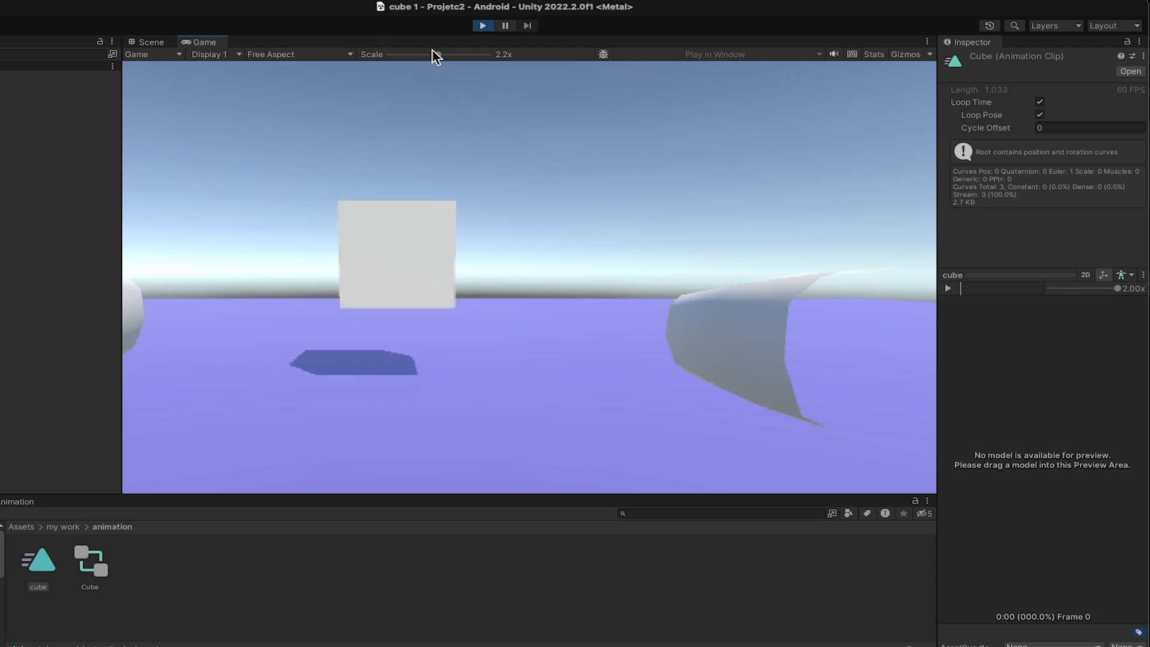
left_click_drag(437, 54, 386, 55)
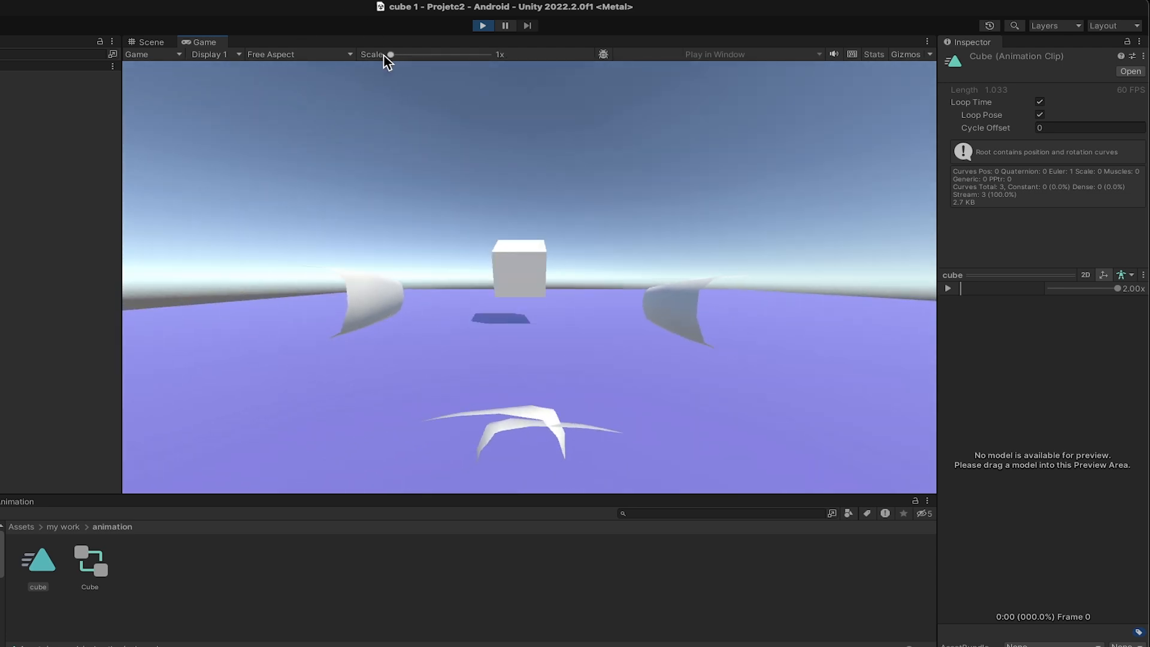